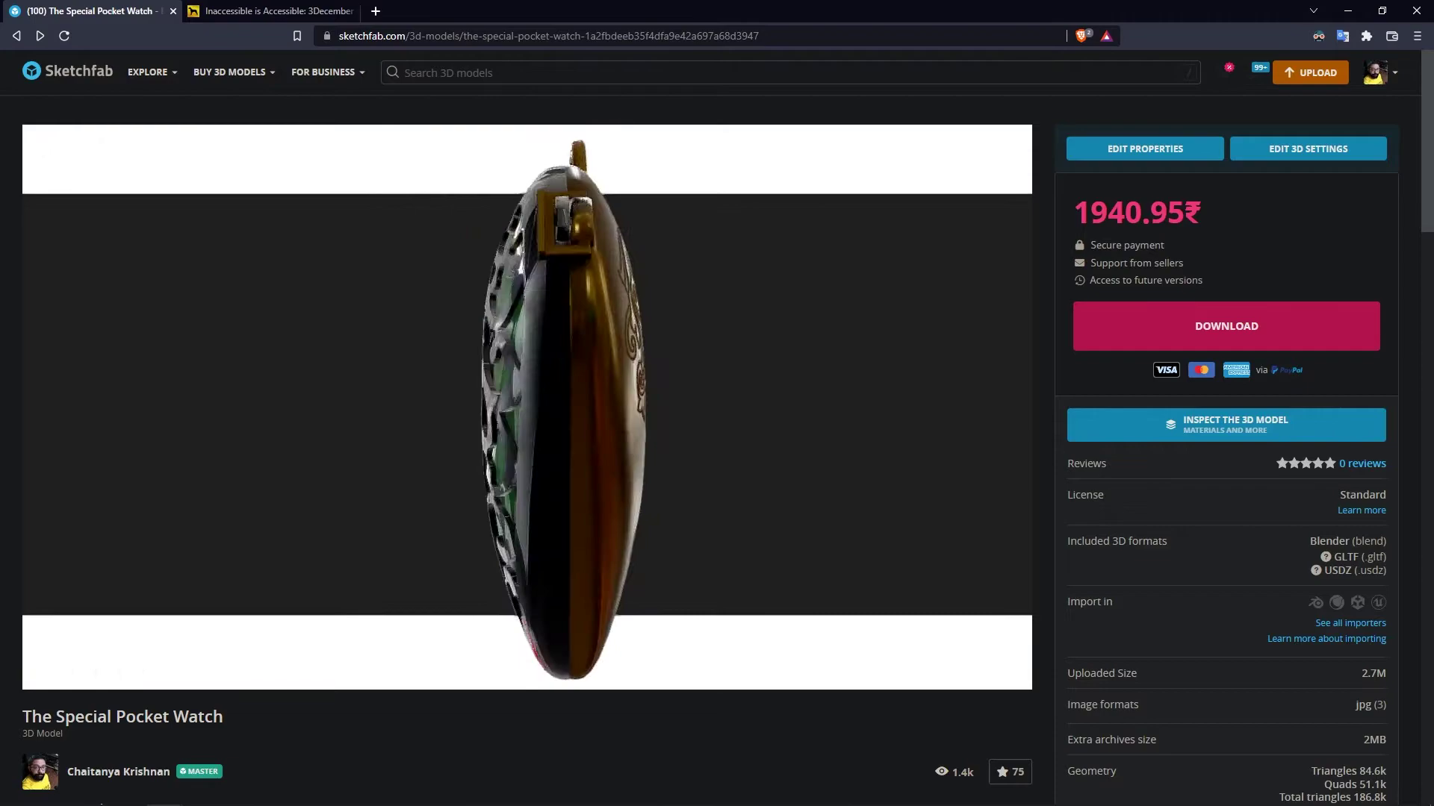
Switch to the 3December Challenge Day 26 blog post and examine the pocket watch's alternate back engravings and their normal maps.
{"action": "left_click", "coordinate": [273, 10]}
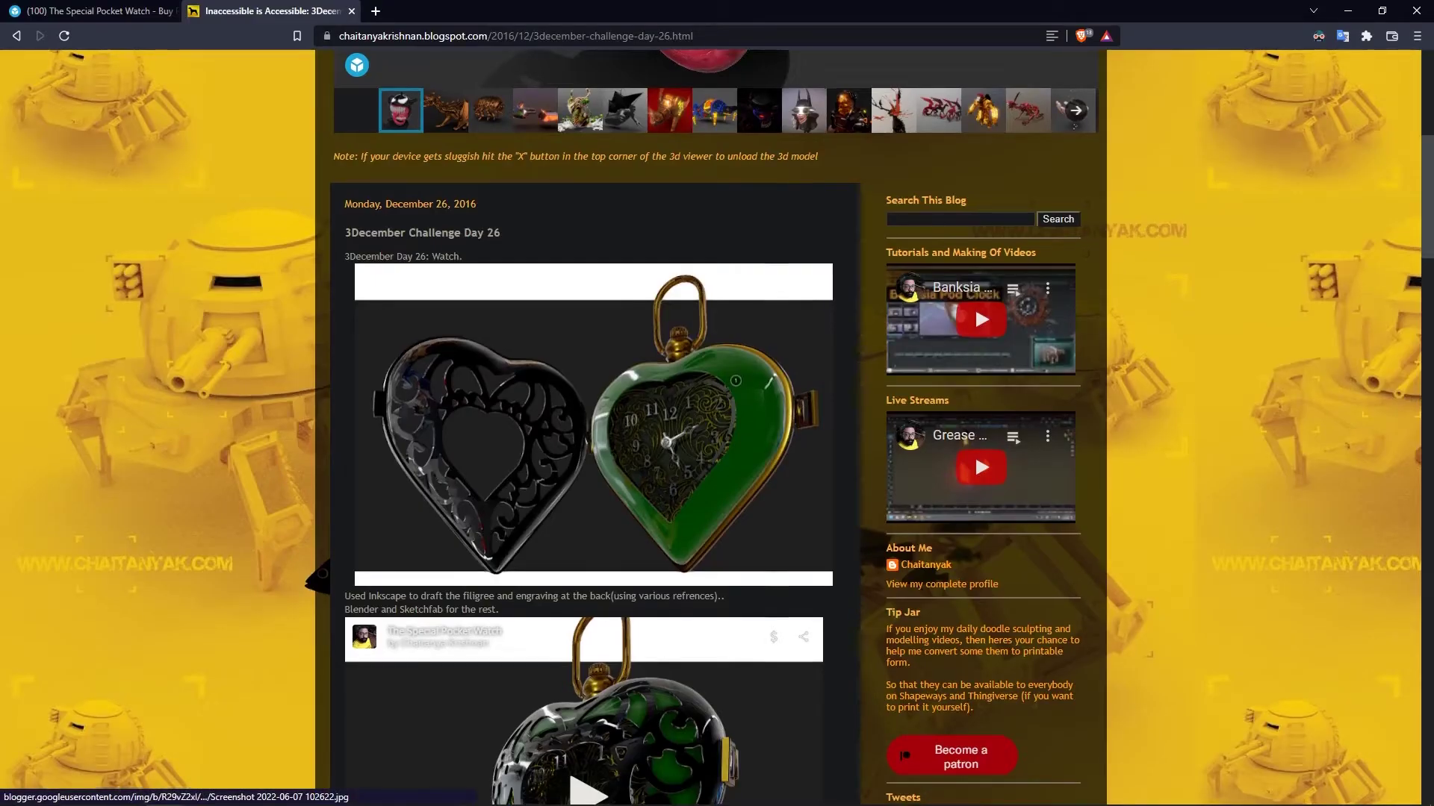
{"action": "scroll", "coordinate": [590, 485], "scroll_direction": "down", "scroll_amount": 5}
{"action": "scroll", "coordinate": [974, 80], "scroll_direction": "down", "scroll_amount": 7}
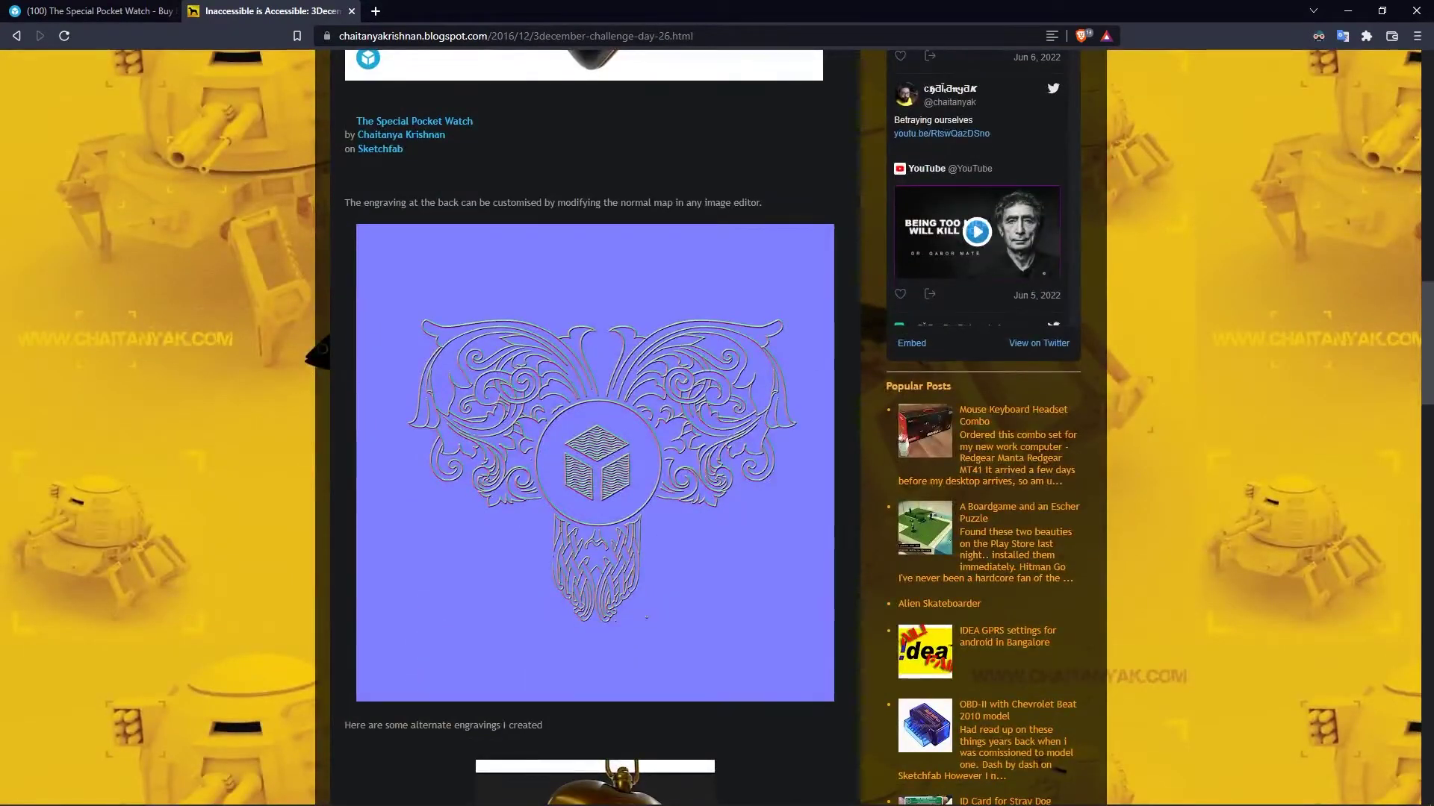
{"action": "scroll", "coordinate": [595, 448], "scroll_direction": "down", "scroll_amount": 7}
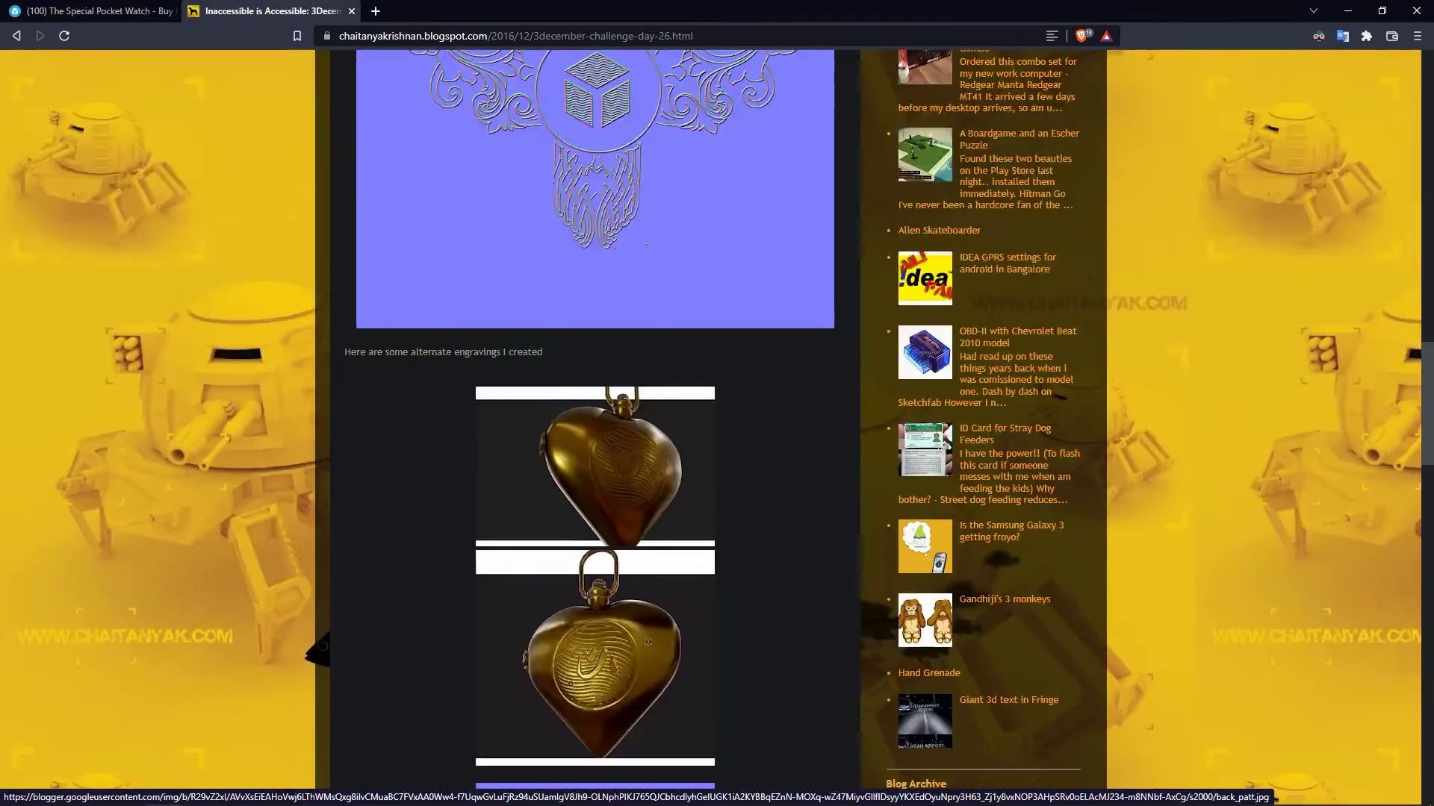
{"action": "scroll", "coordinate": [595, 448], "scroll_direction": "down", "scroll_amount": 2}
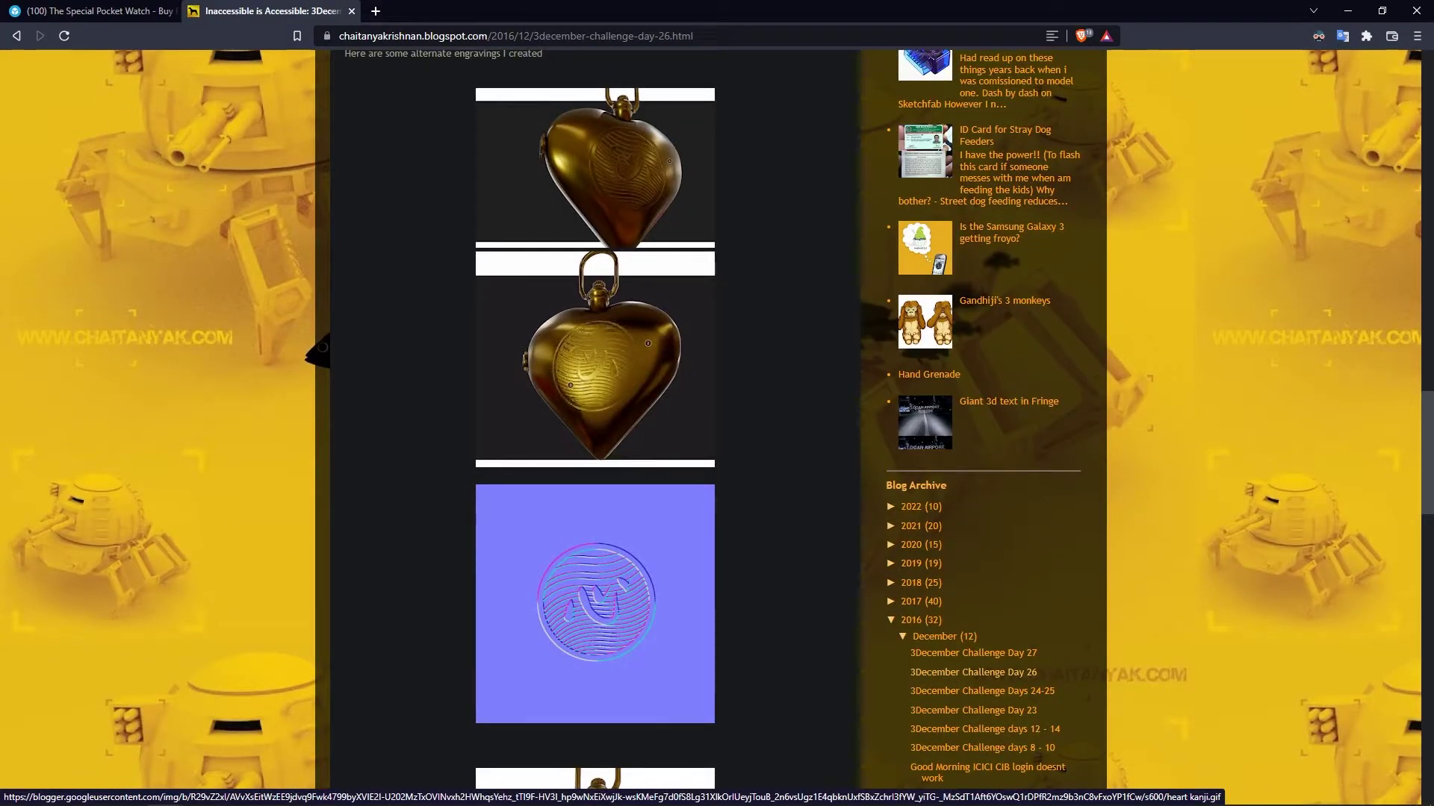
{"action": "scroll", "coordinate": [595, 448], "scroll_direction": "down", "scroll_amount": 8}
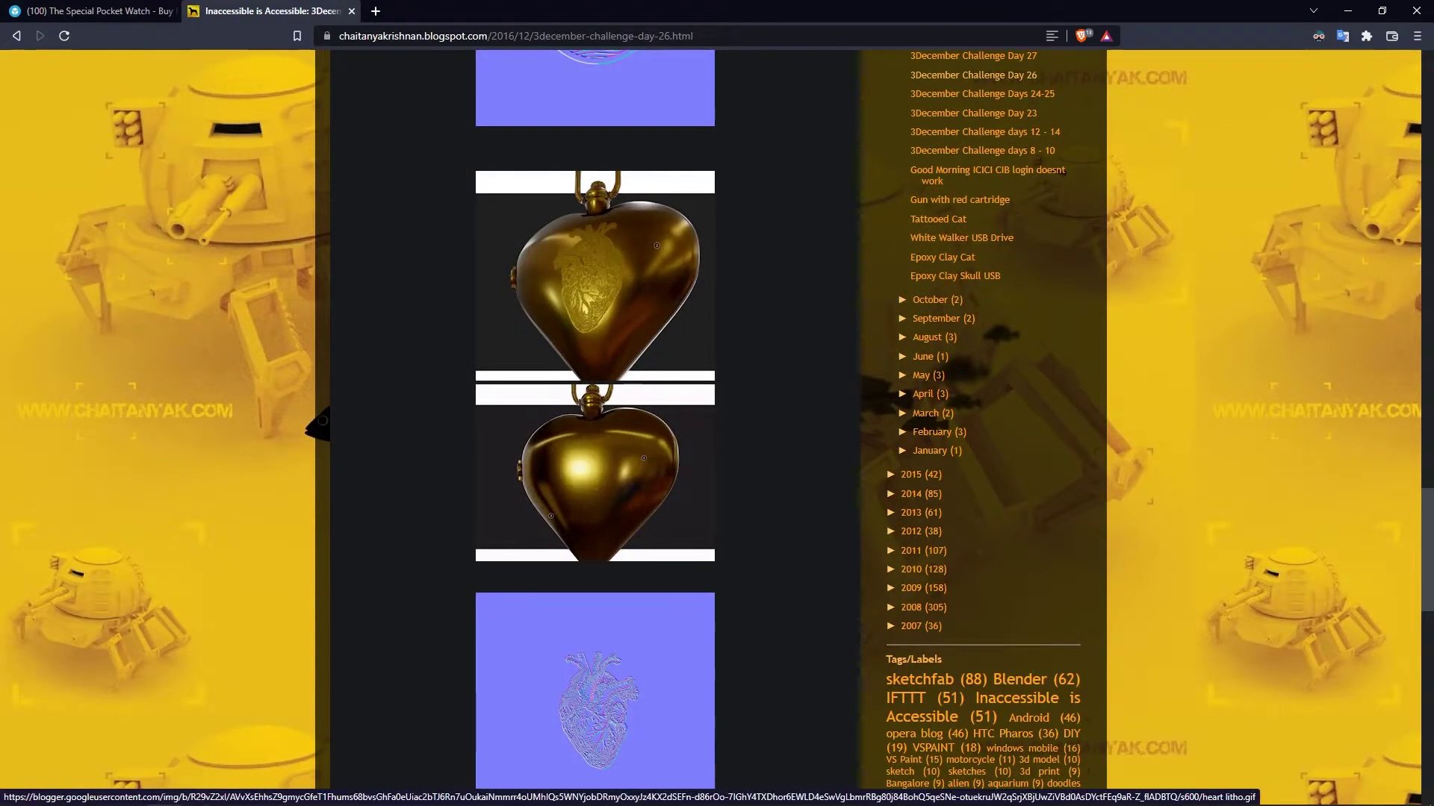
{"action": "scroll", "coordinate": [595, 449], "scroll_direction": "down", "scroll_amount": 3}
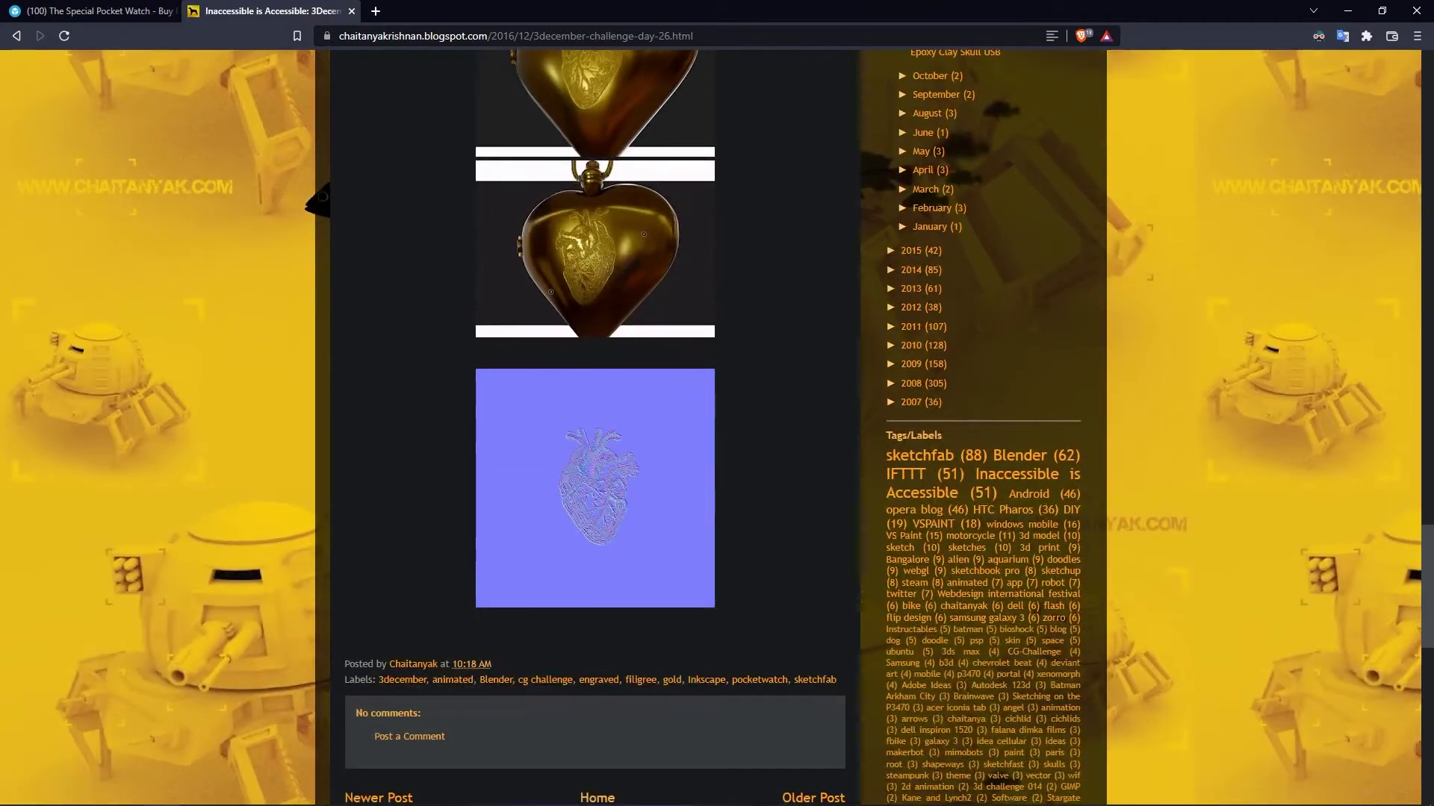
{"action": "scroll", "coordinate": [717, 425], "scroll_direction": "down", "scroll_amount": 3}
{"action": "scroll", "coordinate": [716, 425], "scroll_direction": "up", "scroll_amount": 8}
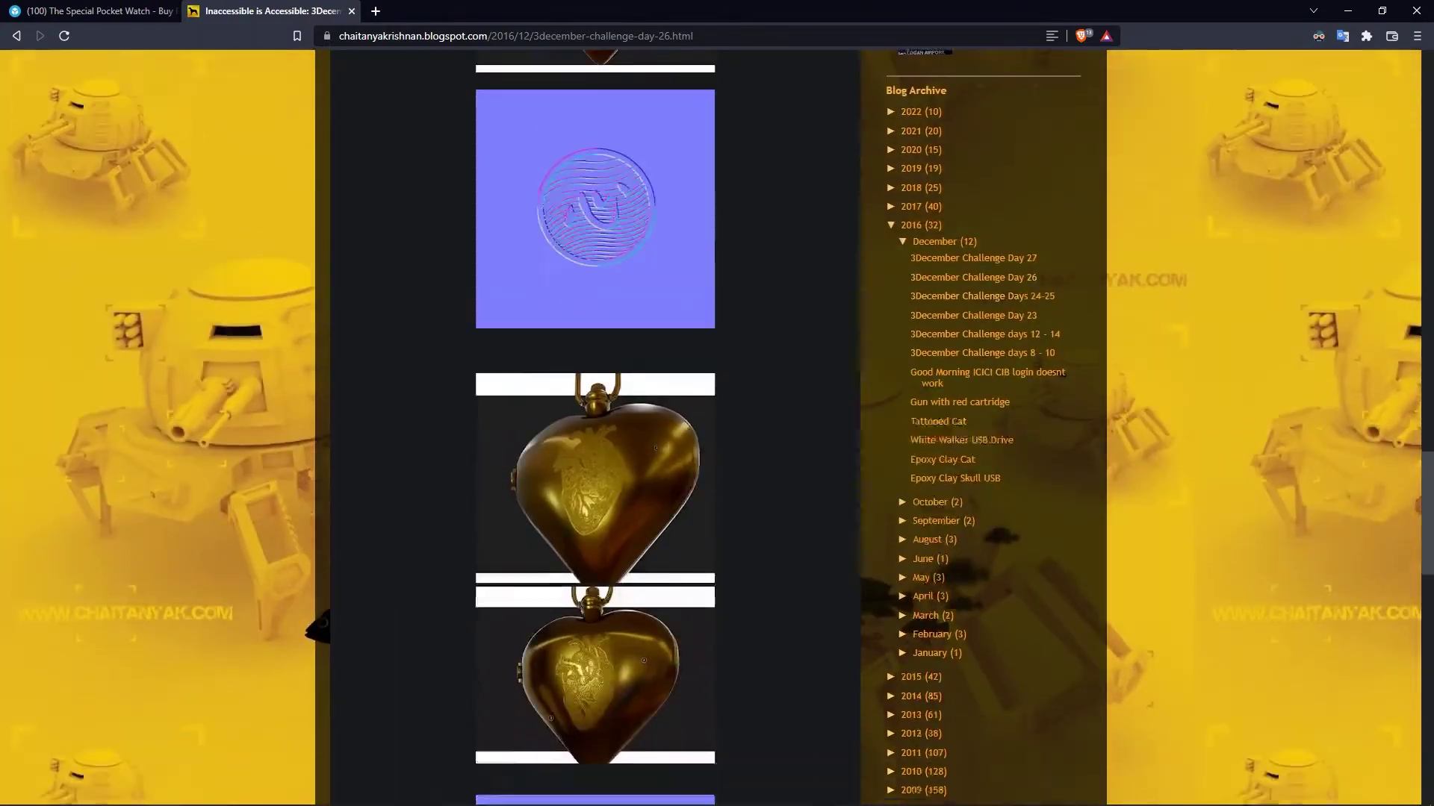
{"action": "scroll", "coordinate": [595, 522], "scroll_direction": "down", "scroll_amount": 4}
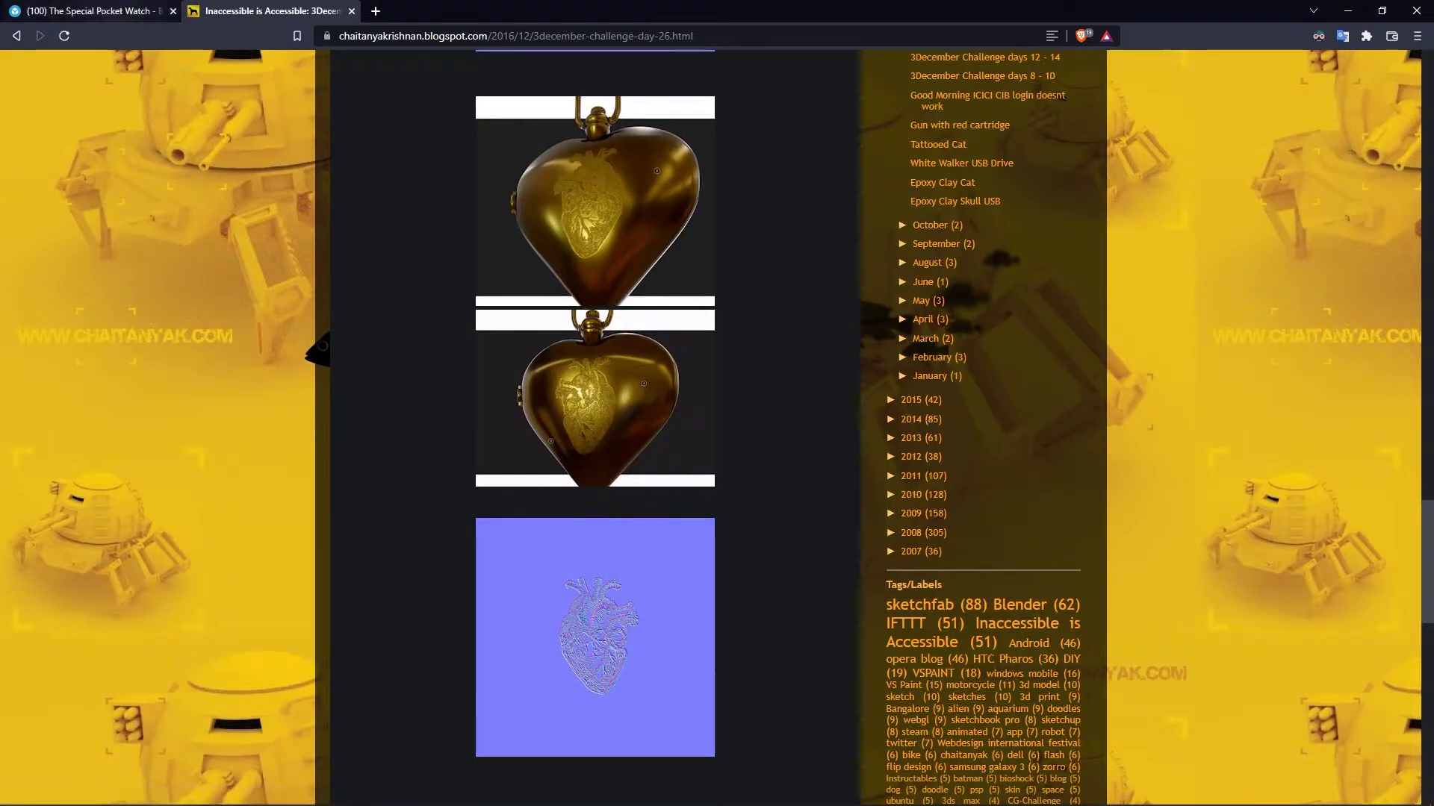
Return to the Sketchfab model page, open the watch's 3D settings and select the engraved back's material, "back with patt".
{"action": "left_click", "coordinate": [92, 11]}
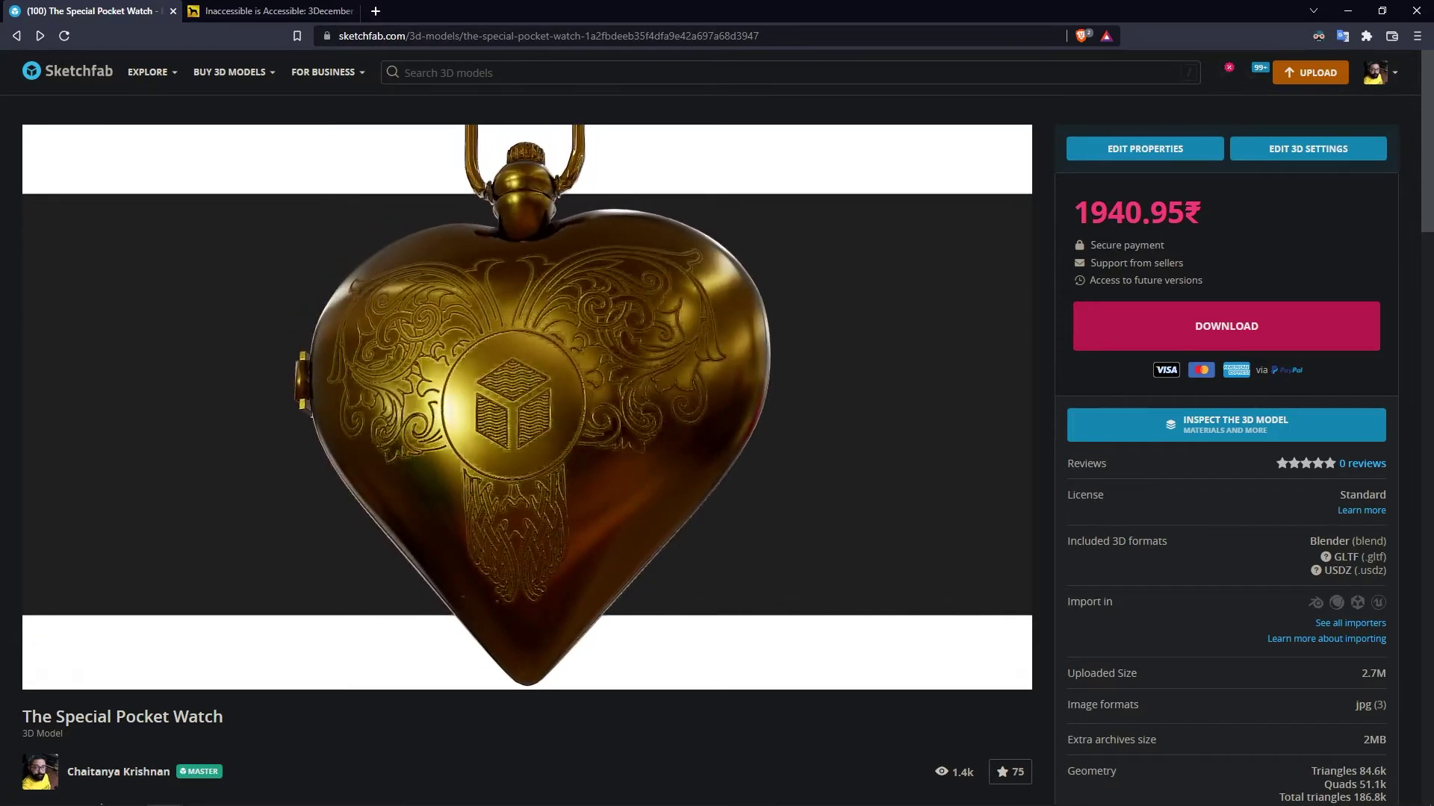
{"action": "left_click", "coordinate": [1308, 149]}
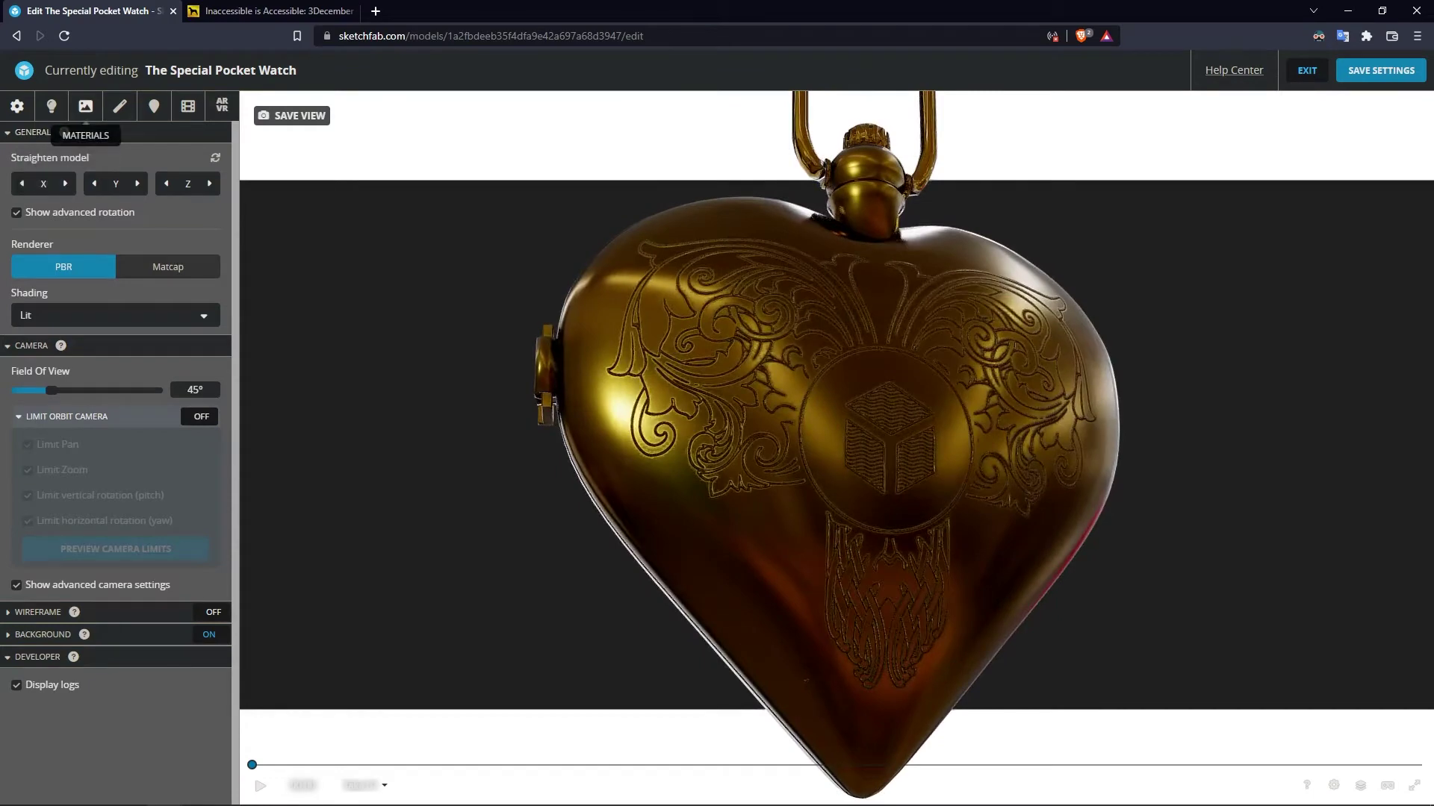
{"action": "left_click", "coordinate": [85, 106]}
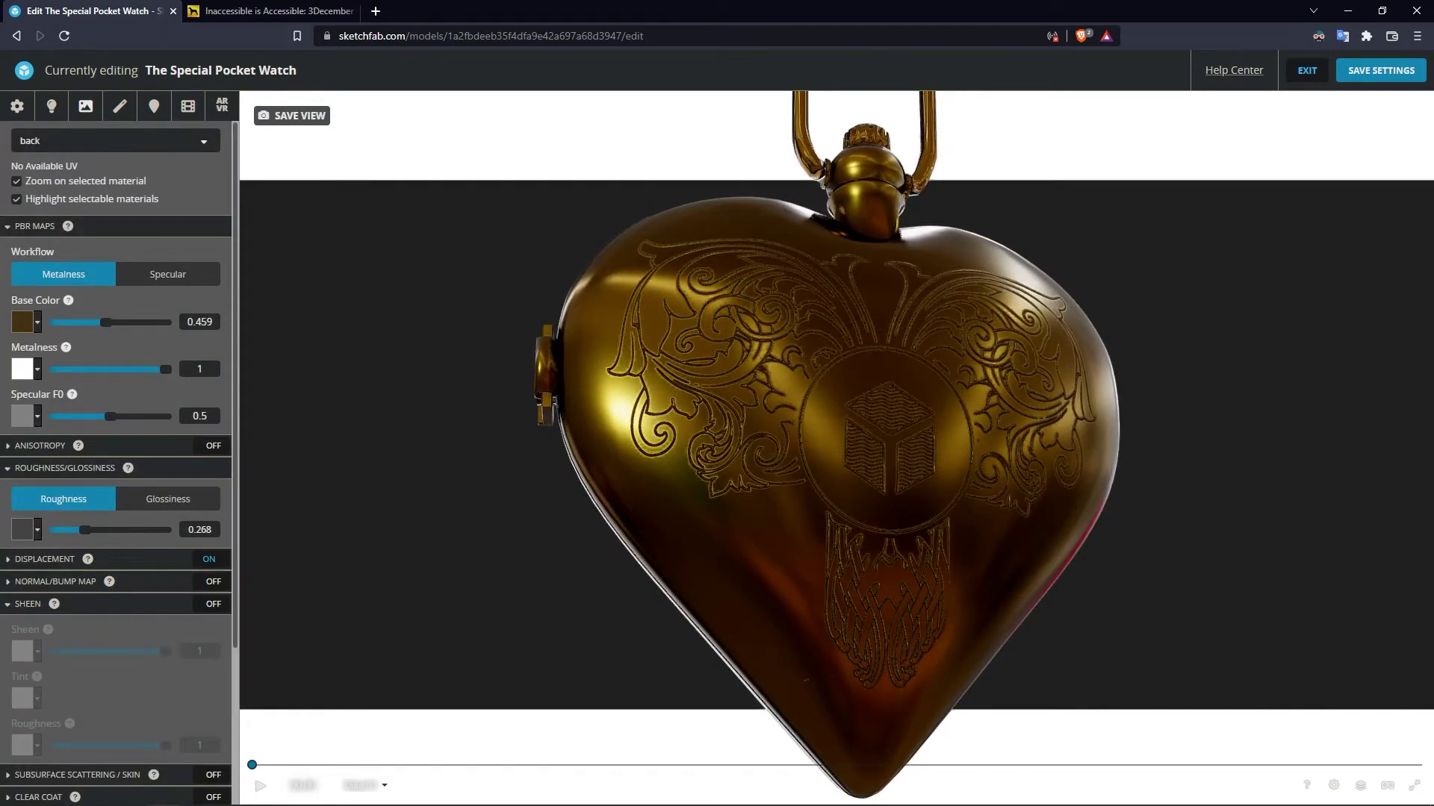
{"action": "left_click", "coordinate": [885, 441]}
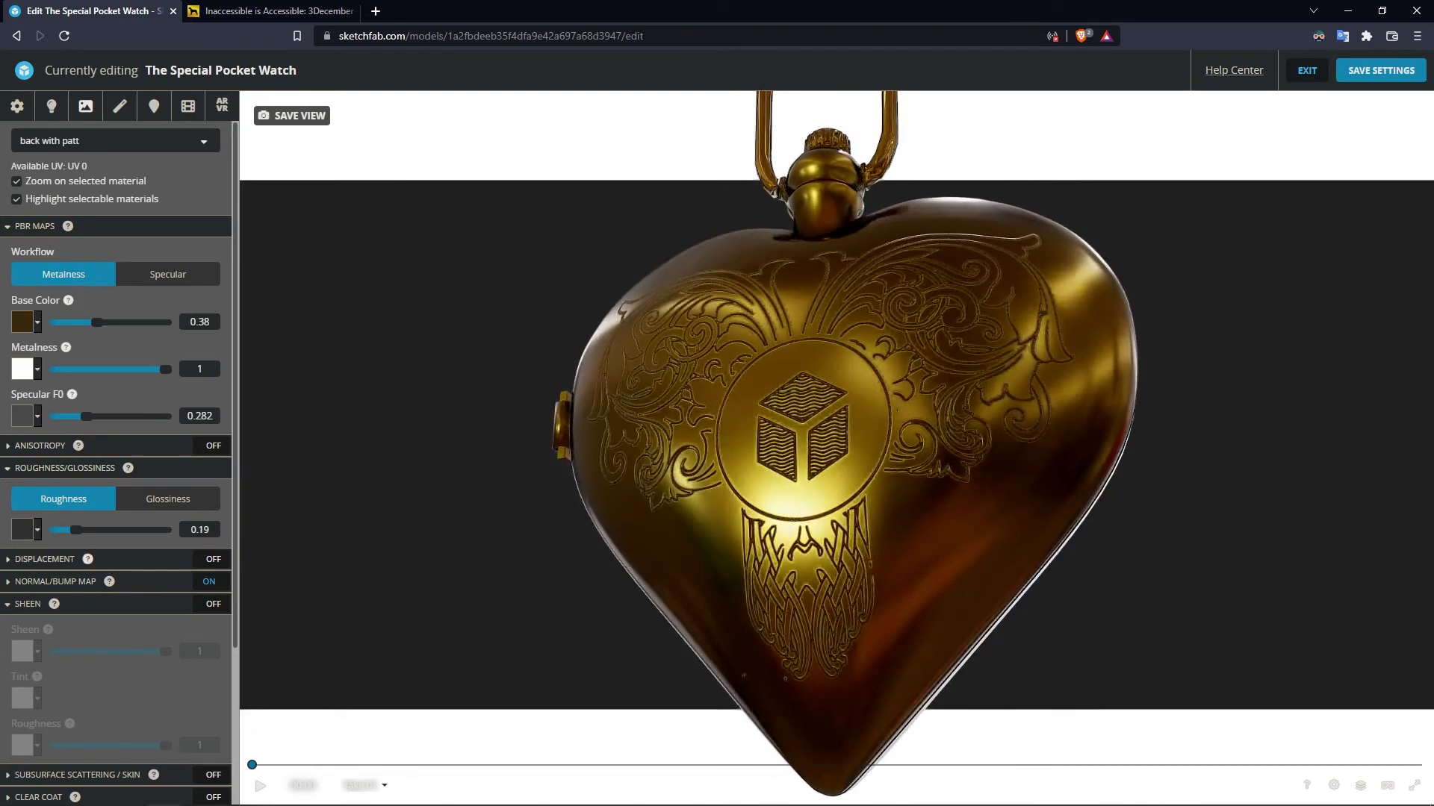
Try Heart_litho.jpg as the normal map of the "back with patt" material and inspect the engraving on the watch.
{"action": "scroll", "coordinate": [116, 581], "scroll_direction": "down", "scroll_amount": 2}
{"action": "left_click", "coordinate": [60, 432]}
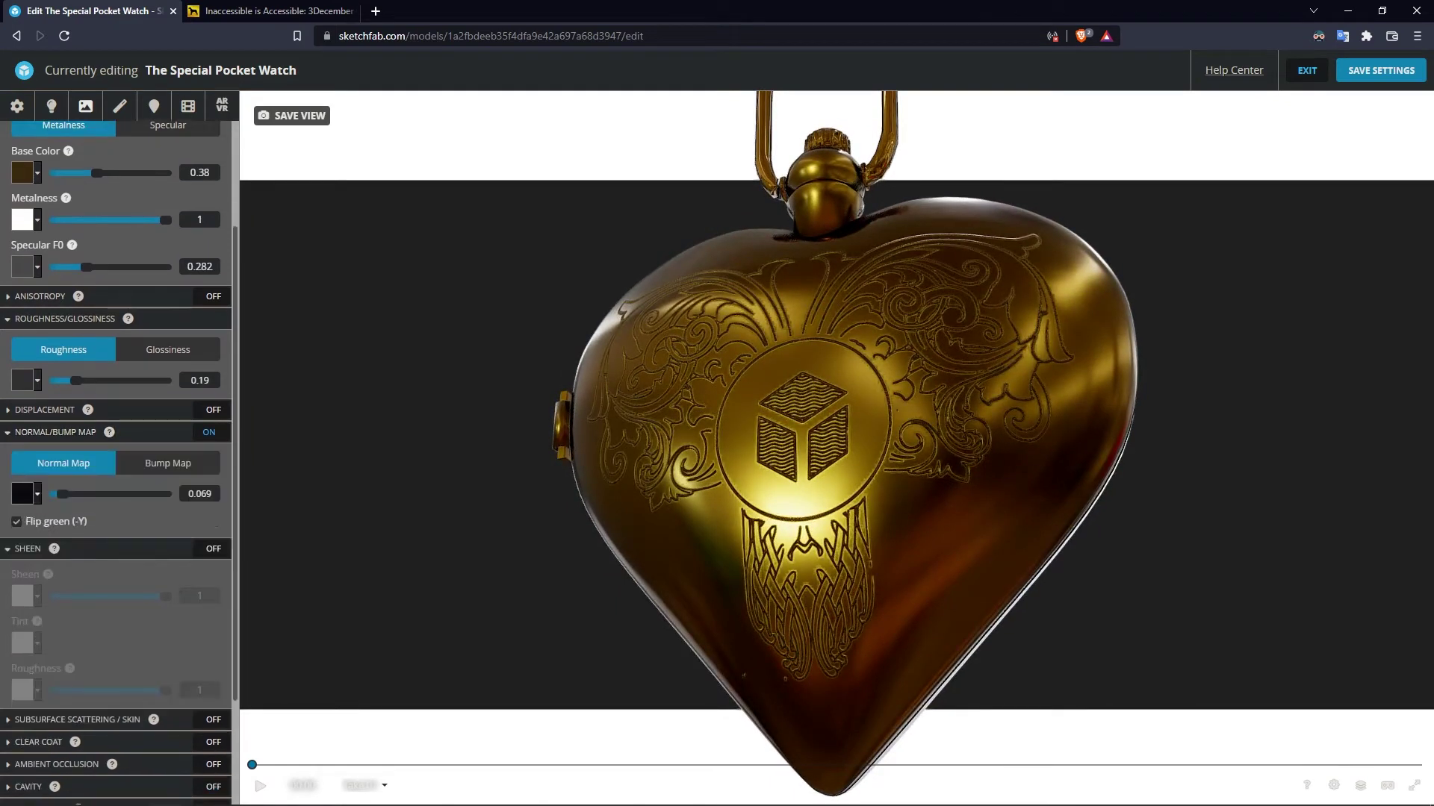
{"action": "left_click", "coordinate": [26, 494]}
{"action": "left_click", "coordinate": [112, 571]}
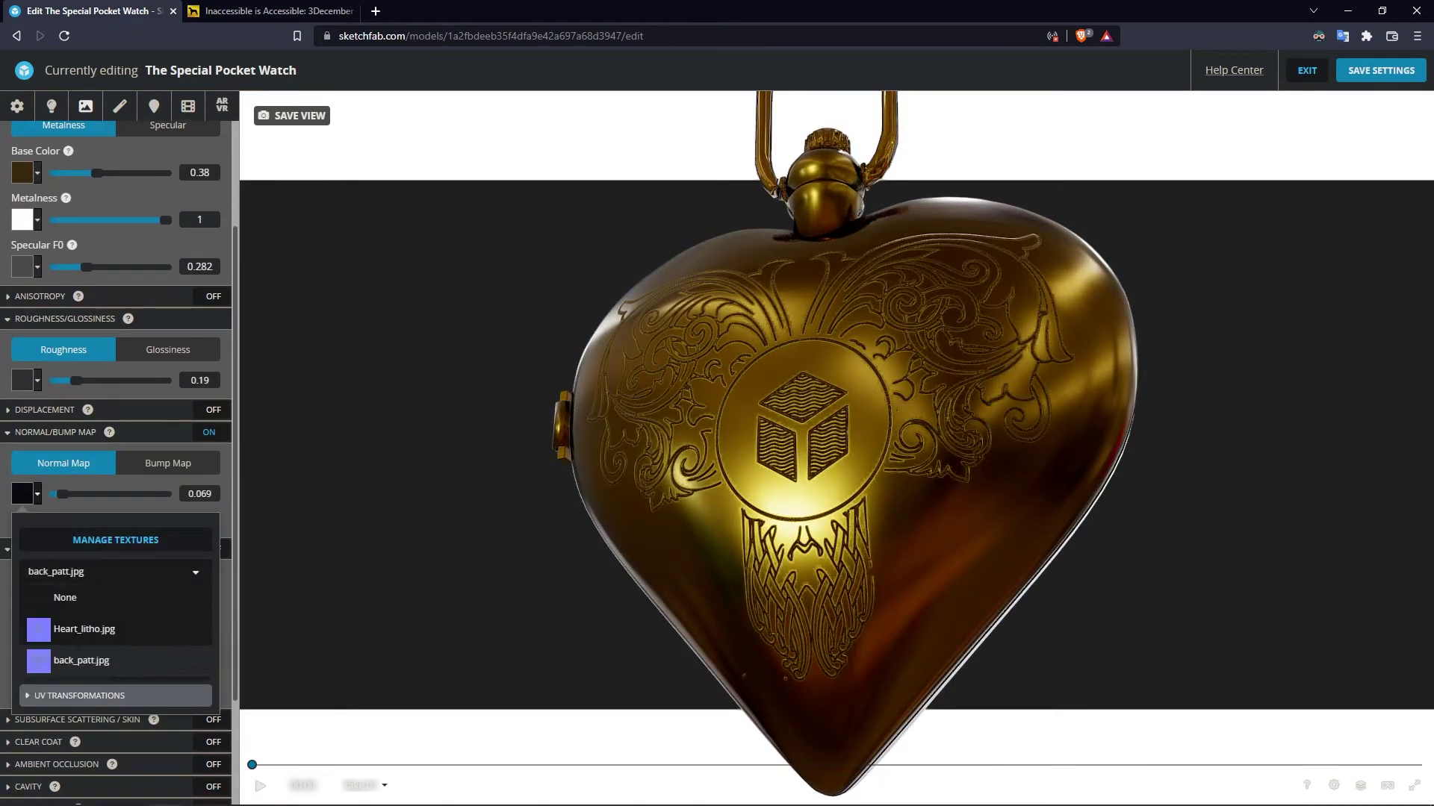
{"action": "left_click", "coordinate": [60, 628]}
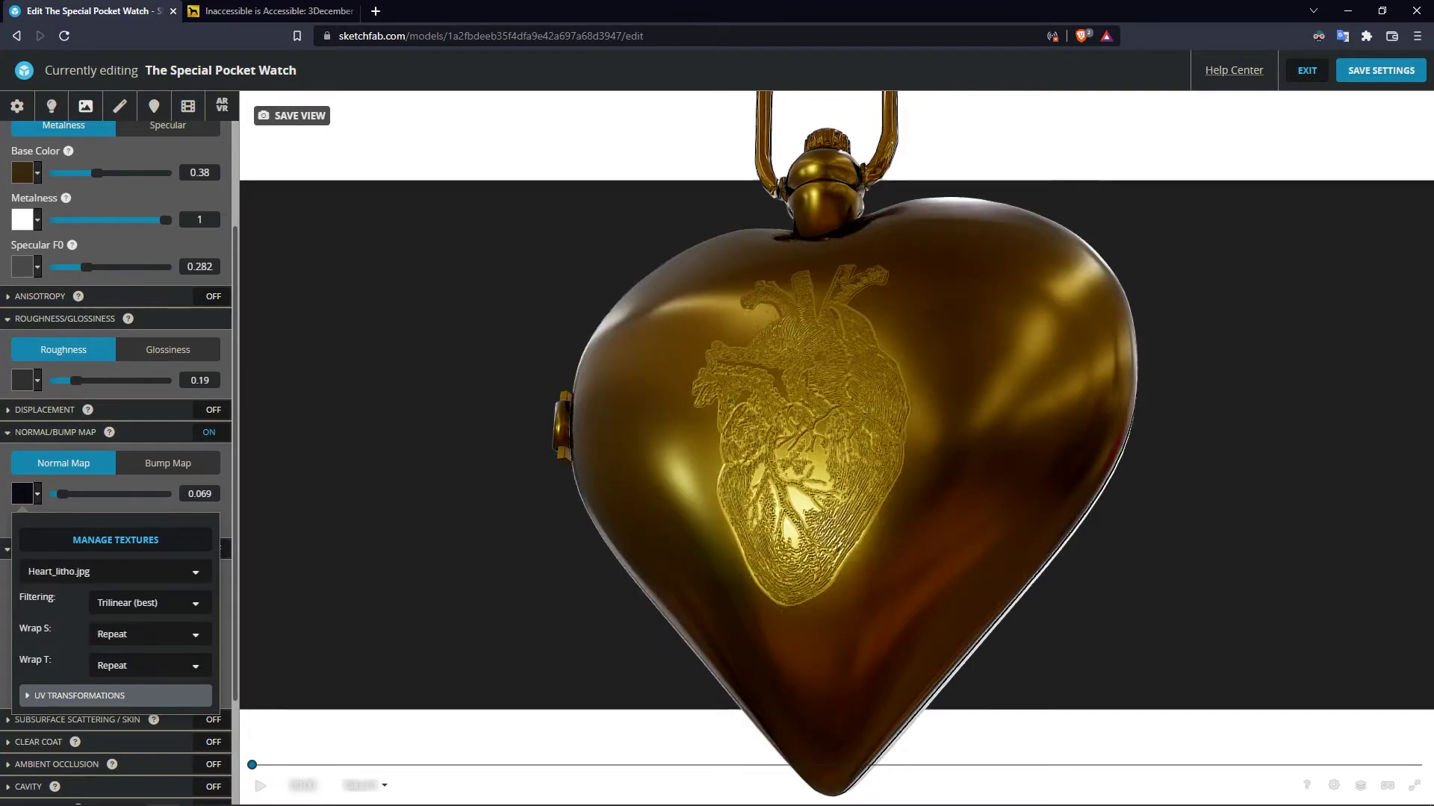
{"action": "mouse_move", "coordinate": [851, 487]}
{"action": "left_mouse_down"}
{"action": "mouse_move", "coordinate": [978, 452]}
{"action": "mouse_move", "coordinate": [864, 486]}
{"action": "left_mouse_up"}
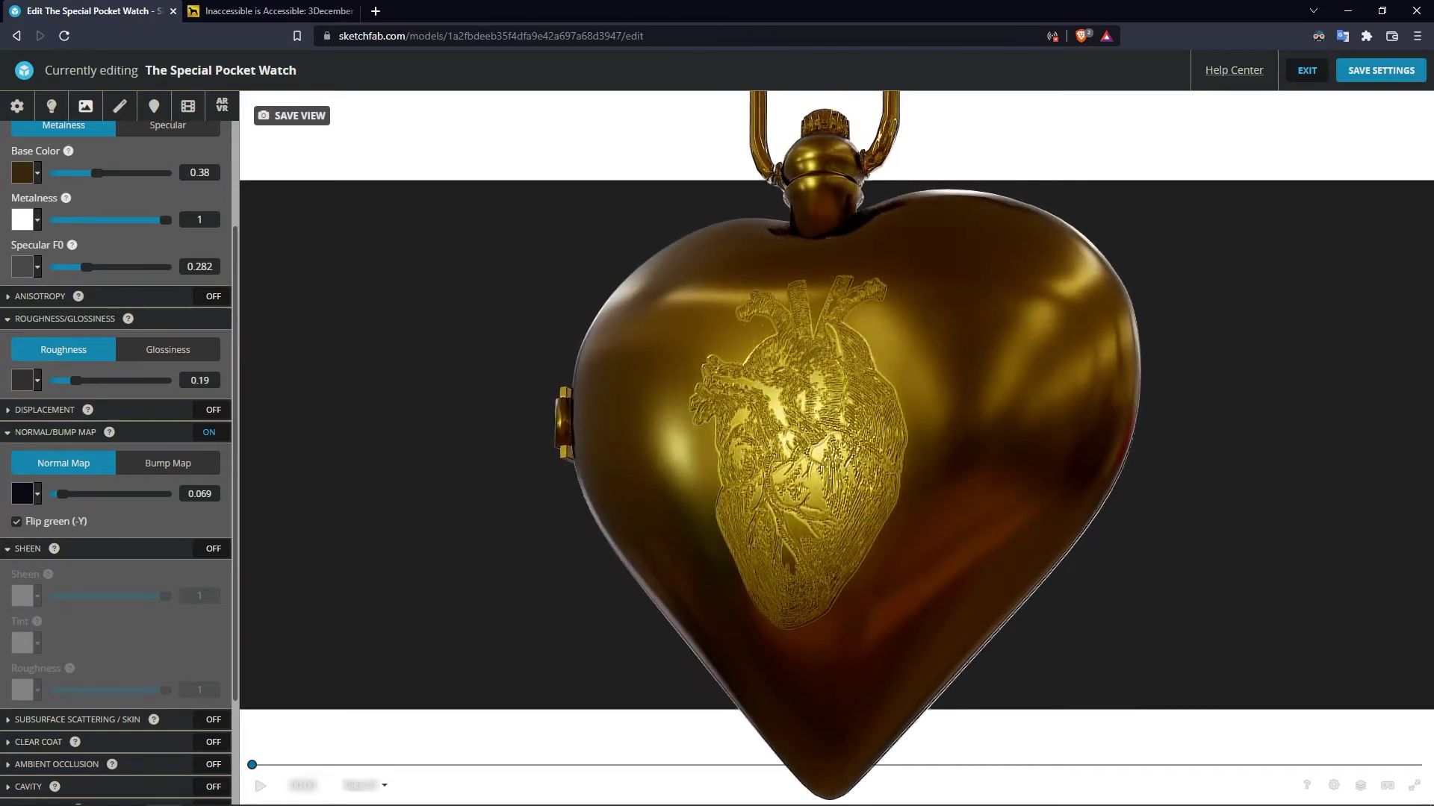
Restore back_patt.jpg as the normal map of the watch's engraved back material.
{"action": "left_click", "coordinate": [26, 493]}
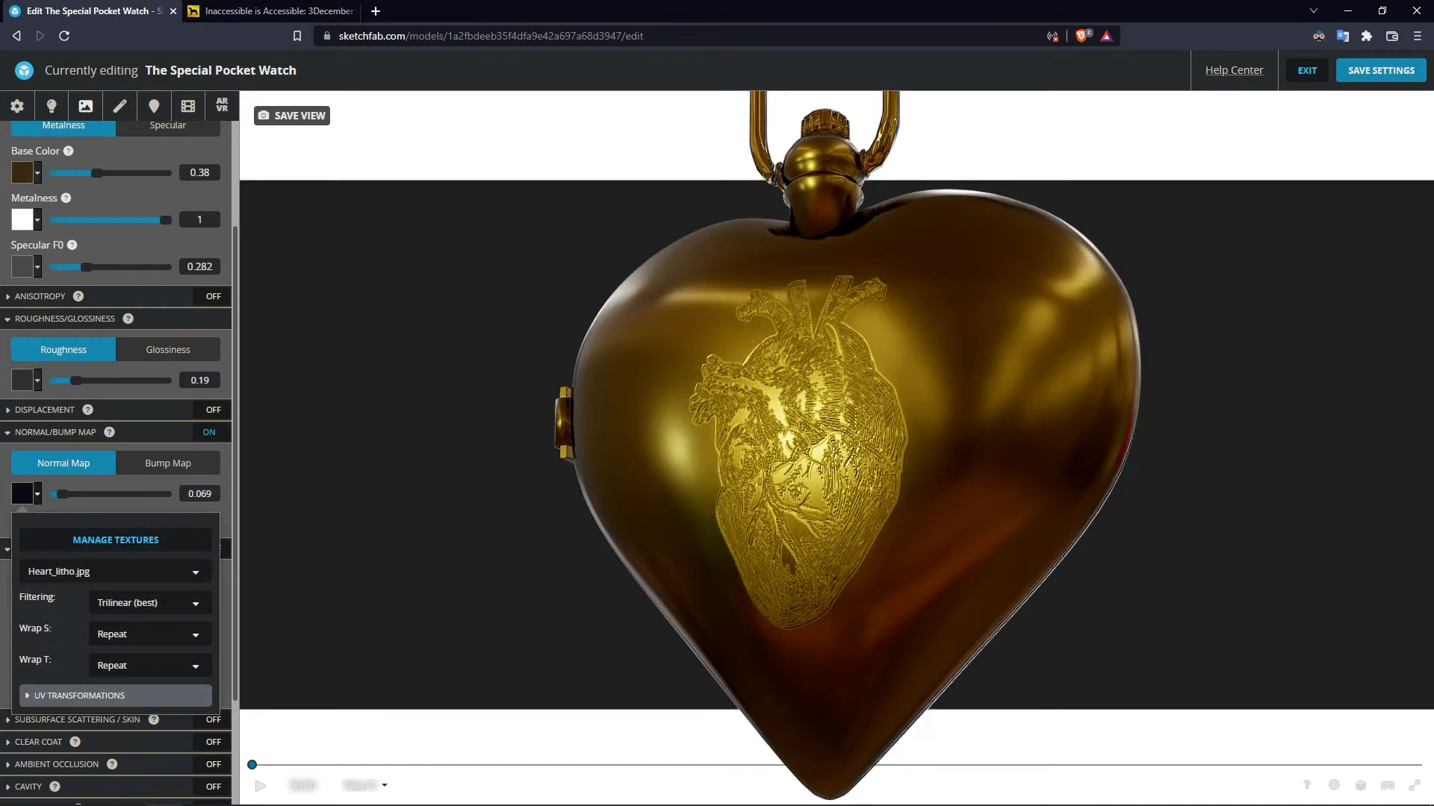
{"action": "left_click", "coordinate": [196, 572]}
{"action": "left_click", "coordinate": [84, 628]}
{"action": "left_click", "coordinate": [115, 571]}
{"action": "left_click", "coordinate": [83, 661]}
{"action": "left_click_drag", "start_coordinate": [822, 448], "coordinate": [830, 448]}
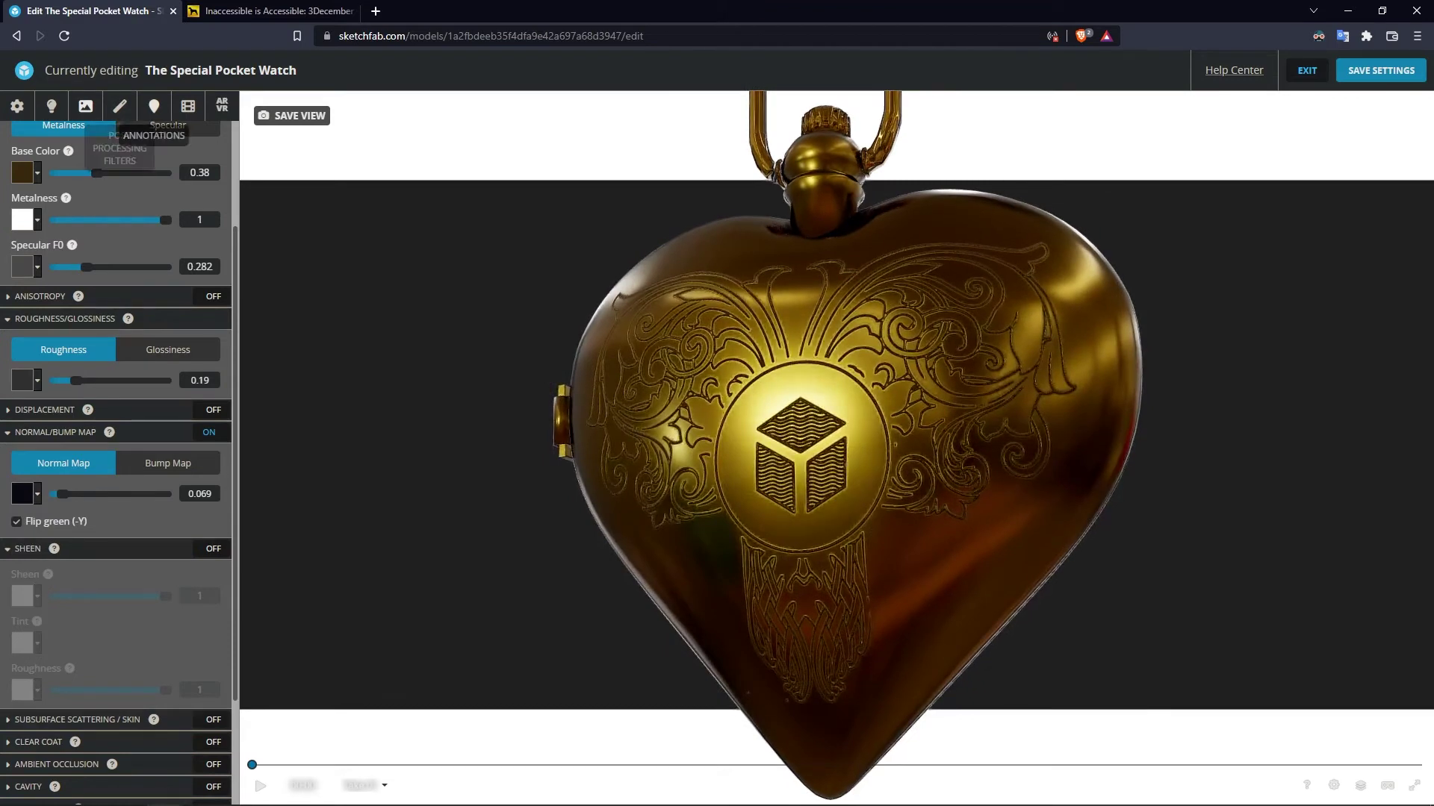
Add an annotation on the scrollwork beside the round emblem on the watch's back and title it "Customizable".
{"action": "left_click", "coordinate": [153, 106]}
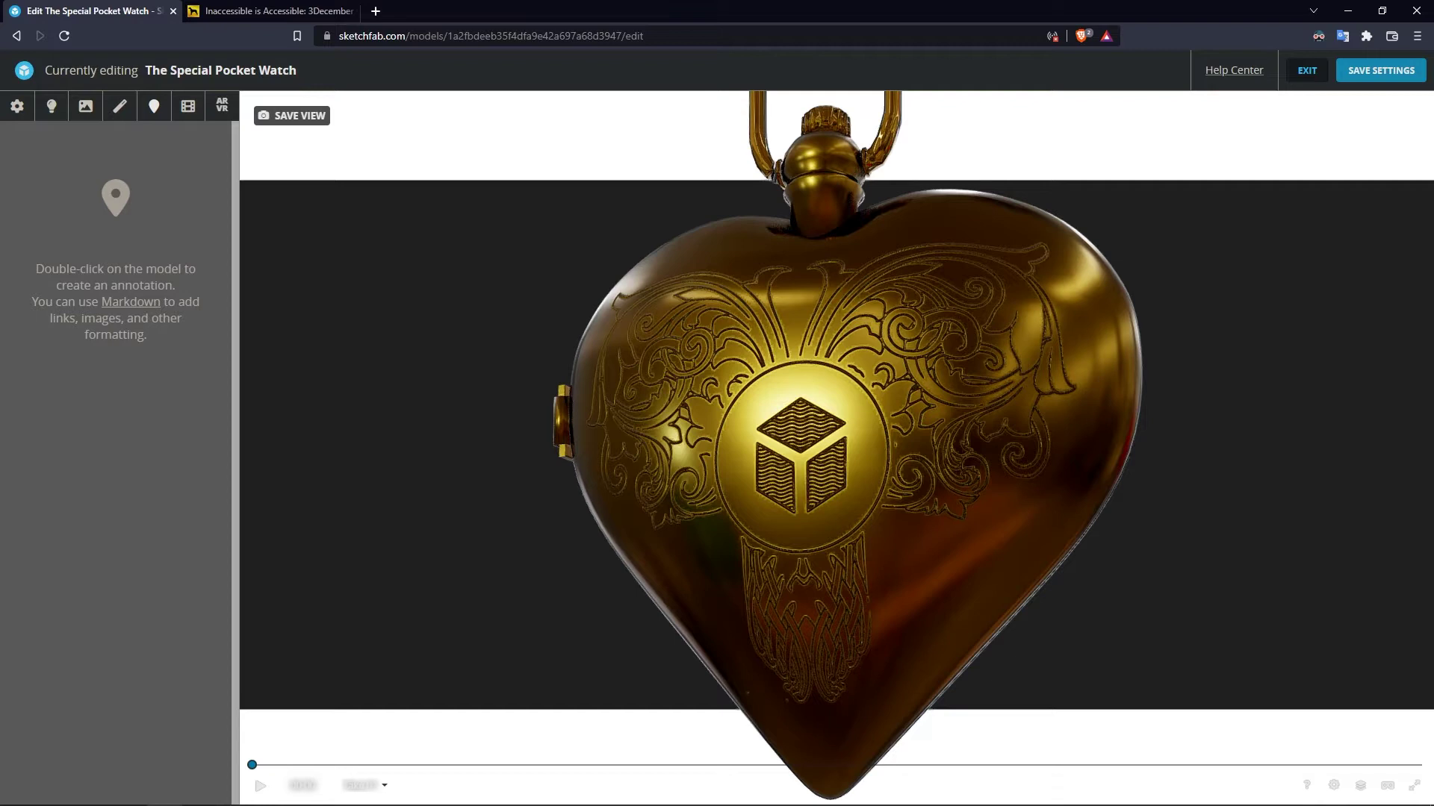
{"action": "double_click", "coordinate": [962, 344]}
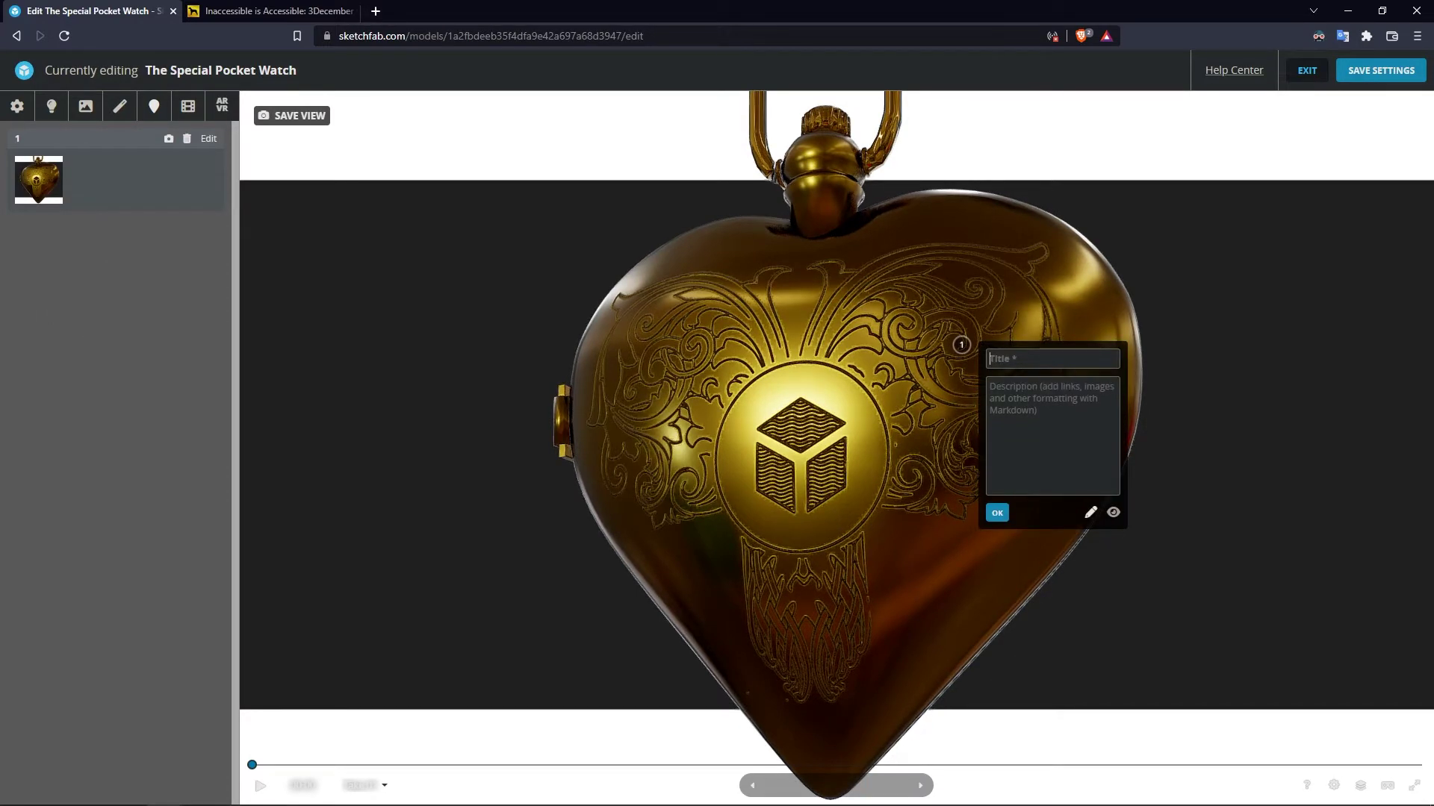
{"action": "type", "text": "This engra"}
{"action": "key", "text": "BackSpace"}
{"action": "key", "text": "BackSpace"}
{"action": "key", "text": "BackSpace"}
{"action": "key", "text": "BackSpace"}
{"action": "key", "text": "BackSpace"}
{"action": "key", "text": "BackSpace"}
{"action": "key", "text": "BackSpace"}
{"action": "key", "text": "BackSpace"}
{"action": "key", "text": "BackSpace"}
{"action": "type", "text": "Customisable"}
{"action": "left_click", "coordinate": [1030, 358]}
{"action": "key", "text": "BackSpace"}
{"action": "type", "text": "z"}
Enter the annotation description "This model comes with 2 other textures for this engraving. You can also add your own.".
{"action": "left_click", "coordinate": [992, 386]}
{"action": "type", "text": "T"}
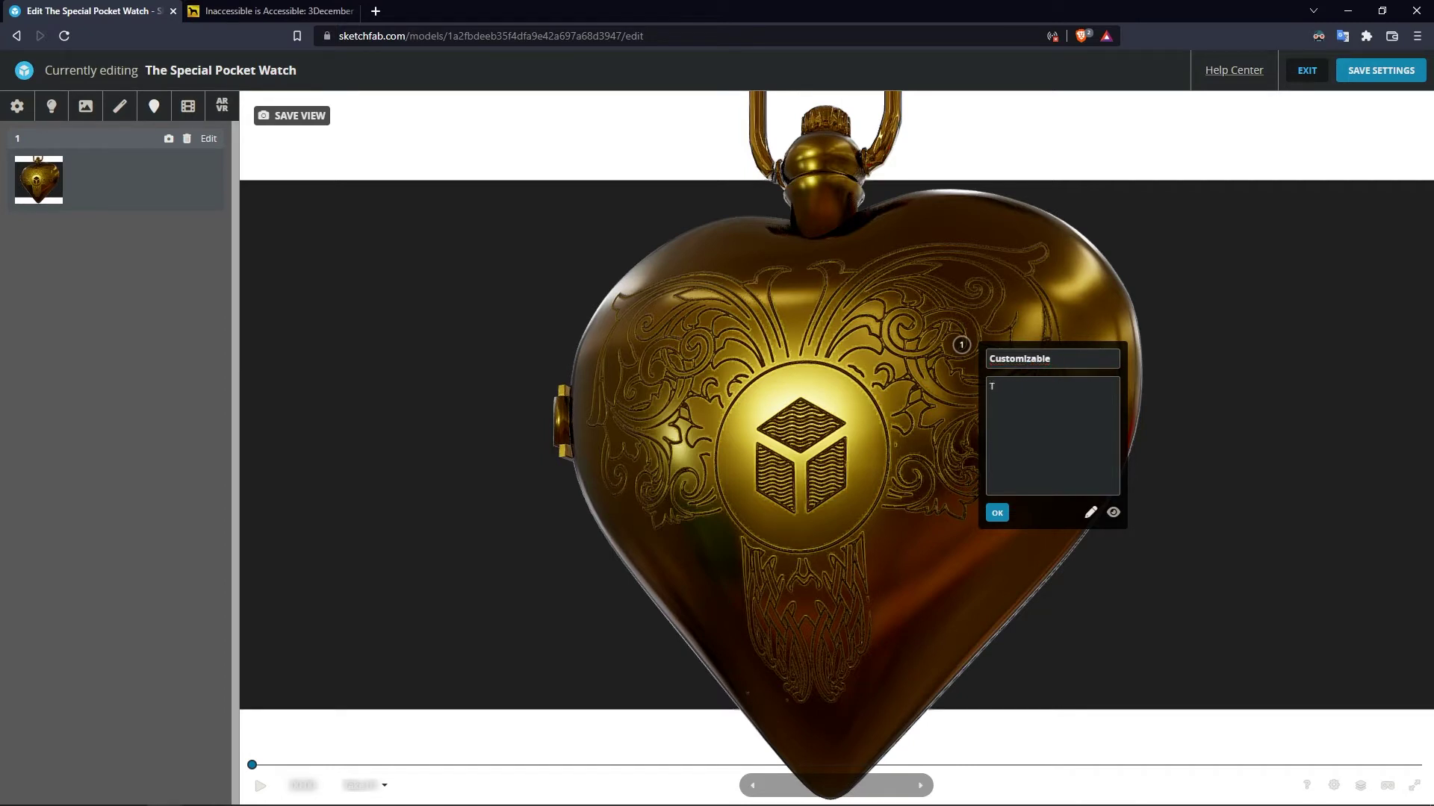
{"action": "type", "text": "his model comes with2 2 other textures for this eng"}
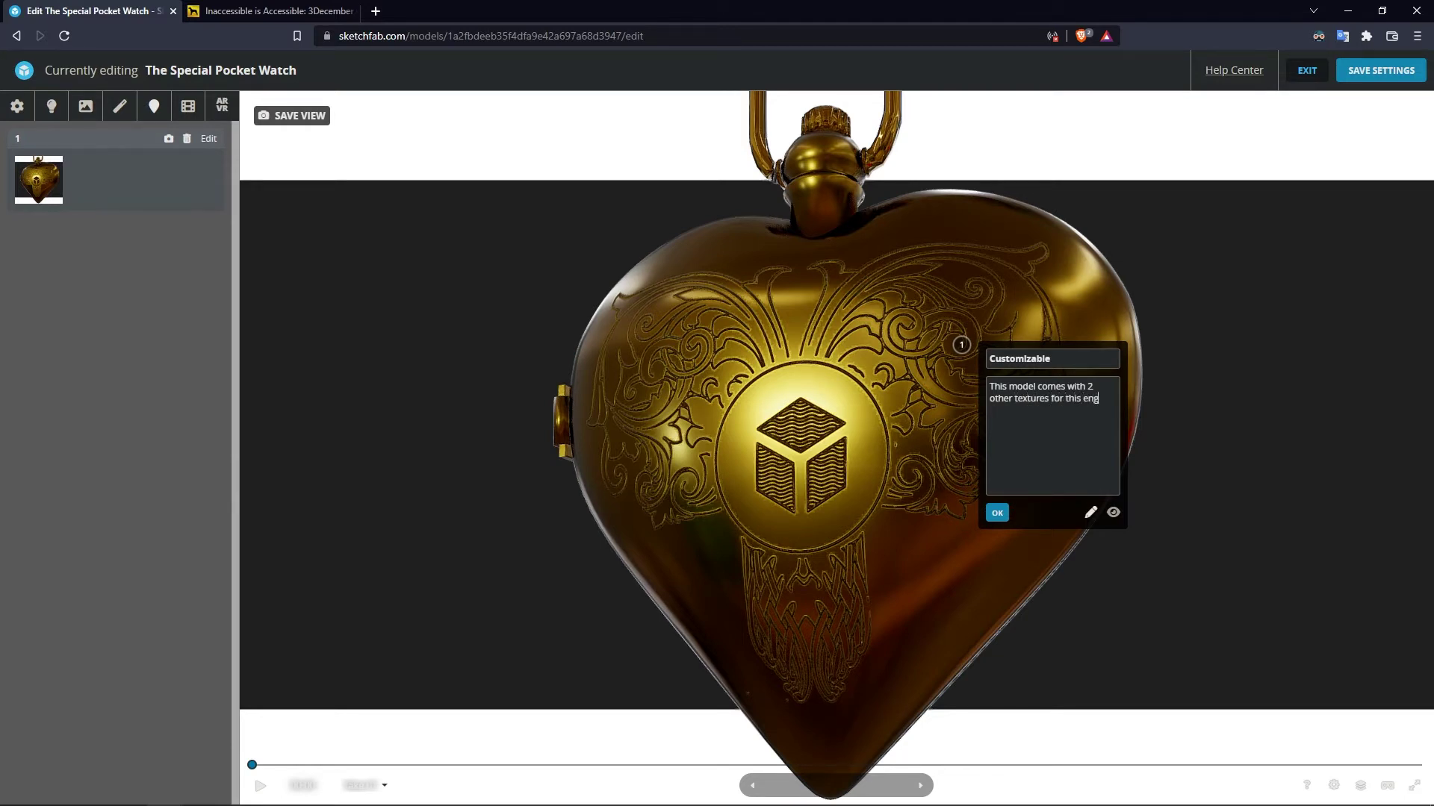
{"action": "type", "text": "raving. You can also add your own"}
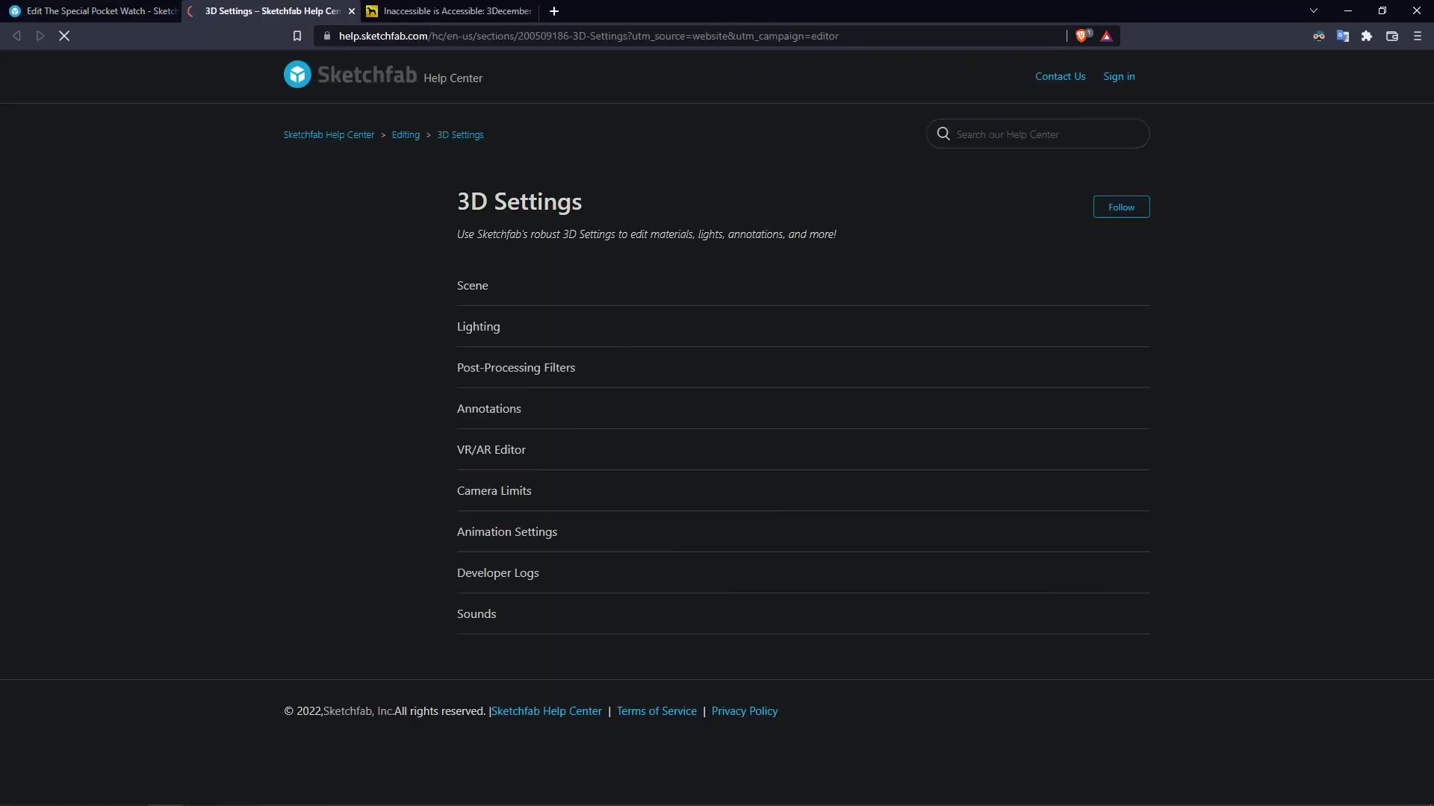
Look up the image syntax in the Help Center's Using Markdown article, reached through the Annotations article.
{"action": "left_click", "coordinate": [489, 408]}
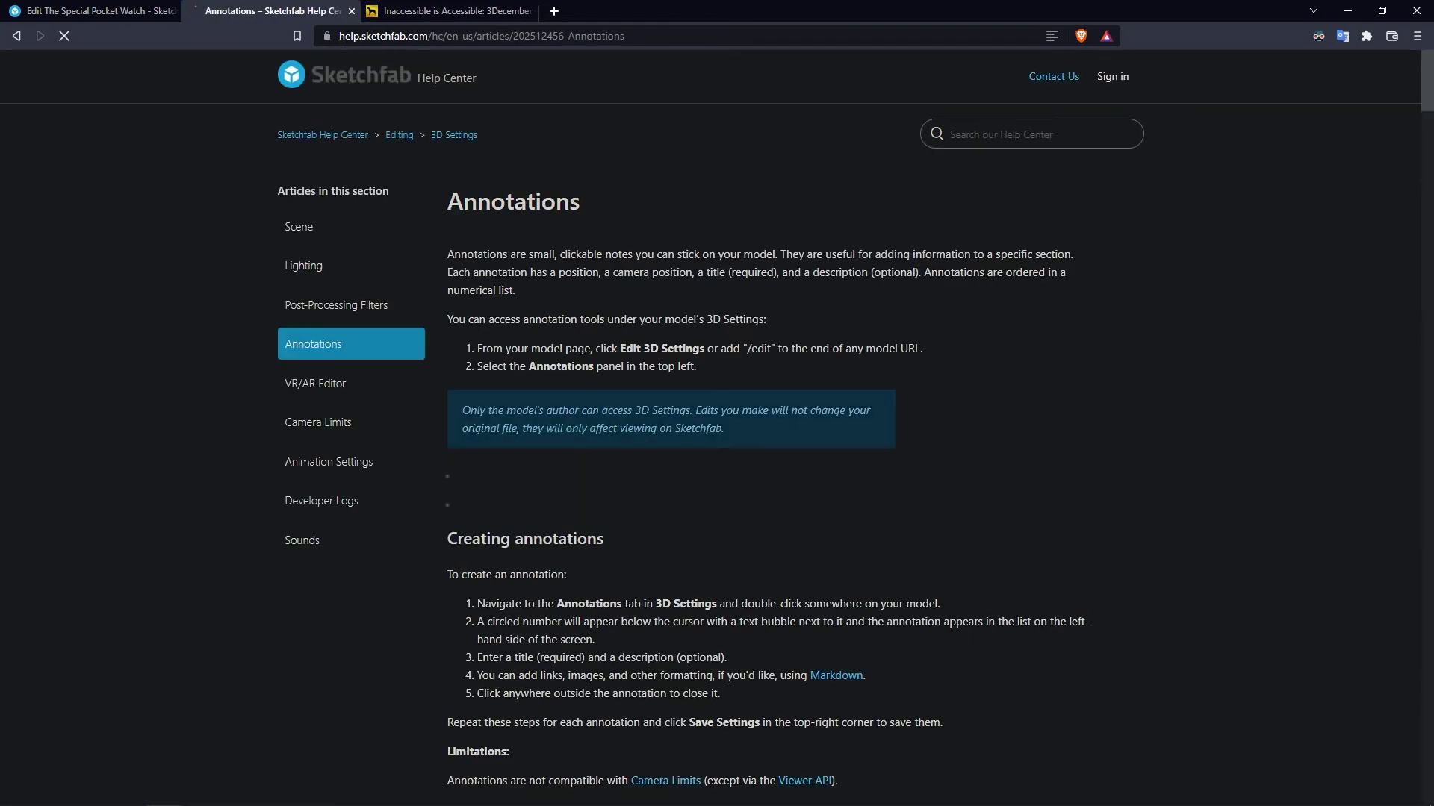
{"action": "scroll", "coordinate": [717, 426], "scroll_direction": "down", "scroll_amount": 3}
{"action": "scroll", "coordinate": [717, 426], "scroll_direction": "up", "scroll_amount": 2}
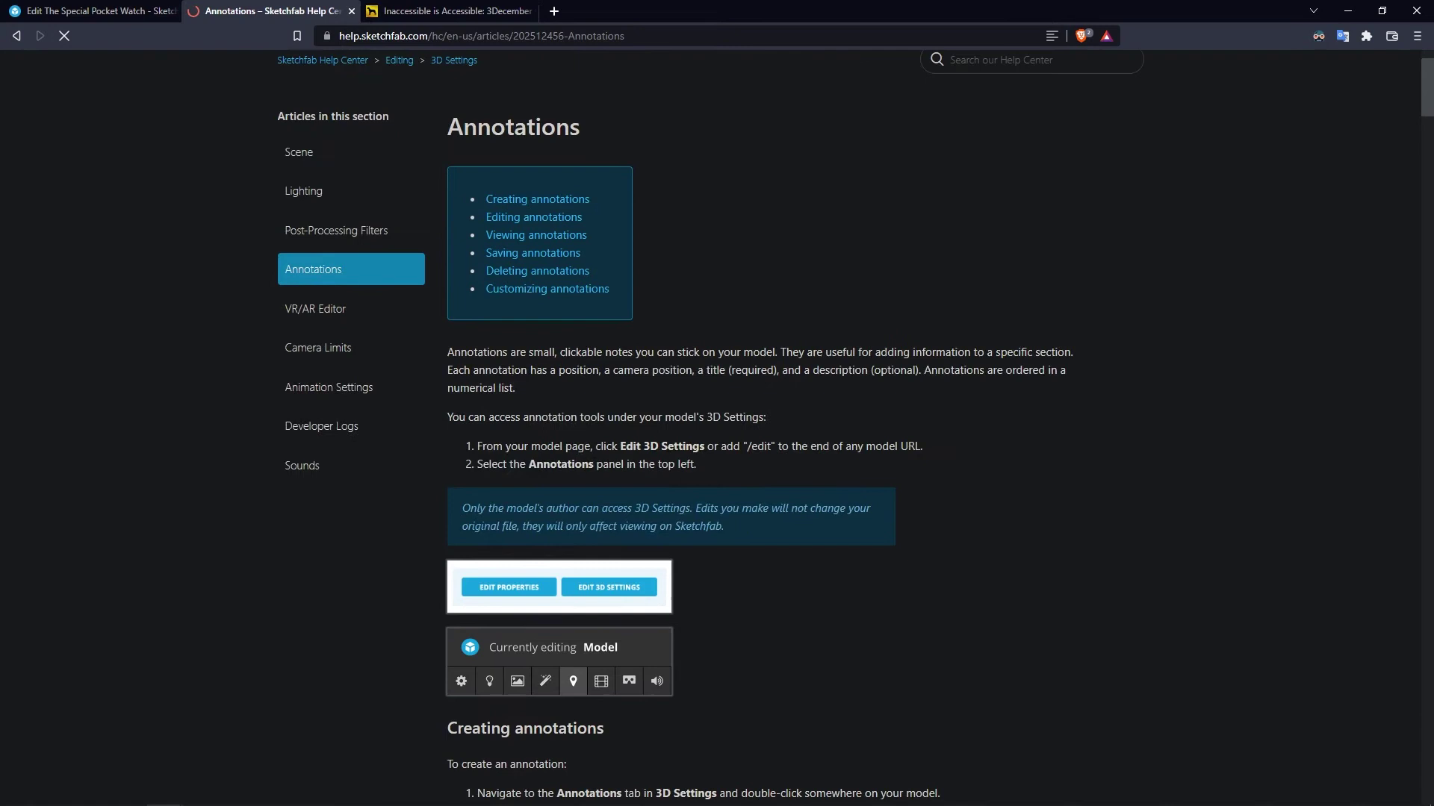
{"action": "scroll", "coordinate": [717, 425], "scroll_direction": "down", "scroll_amount": 3}
{"action": "scroll", "coordinate": [717, 426], "scroll_direction": "down", "scroll_amount": 1}
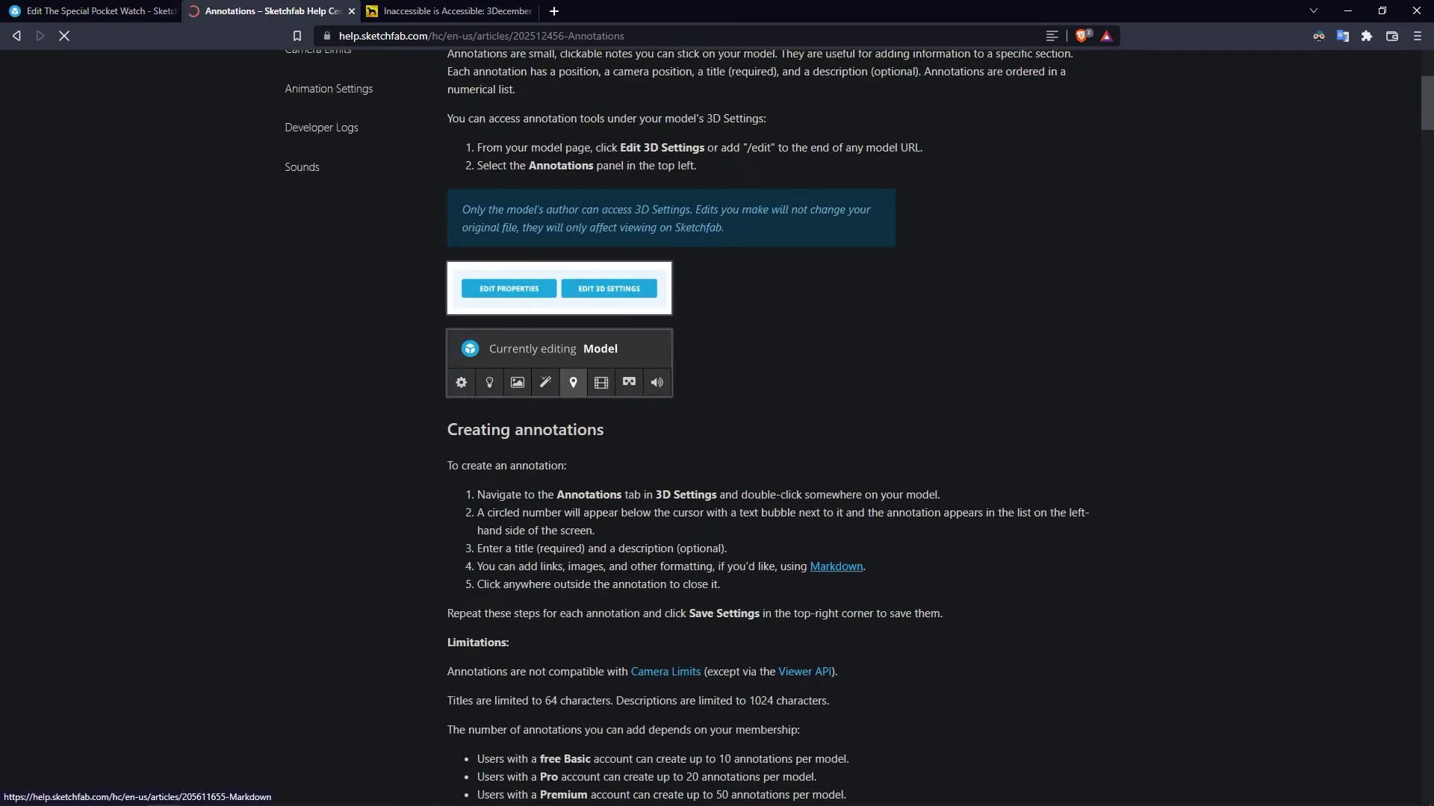
{"action": "left_click", "coordinate": [836, 566]}
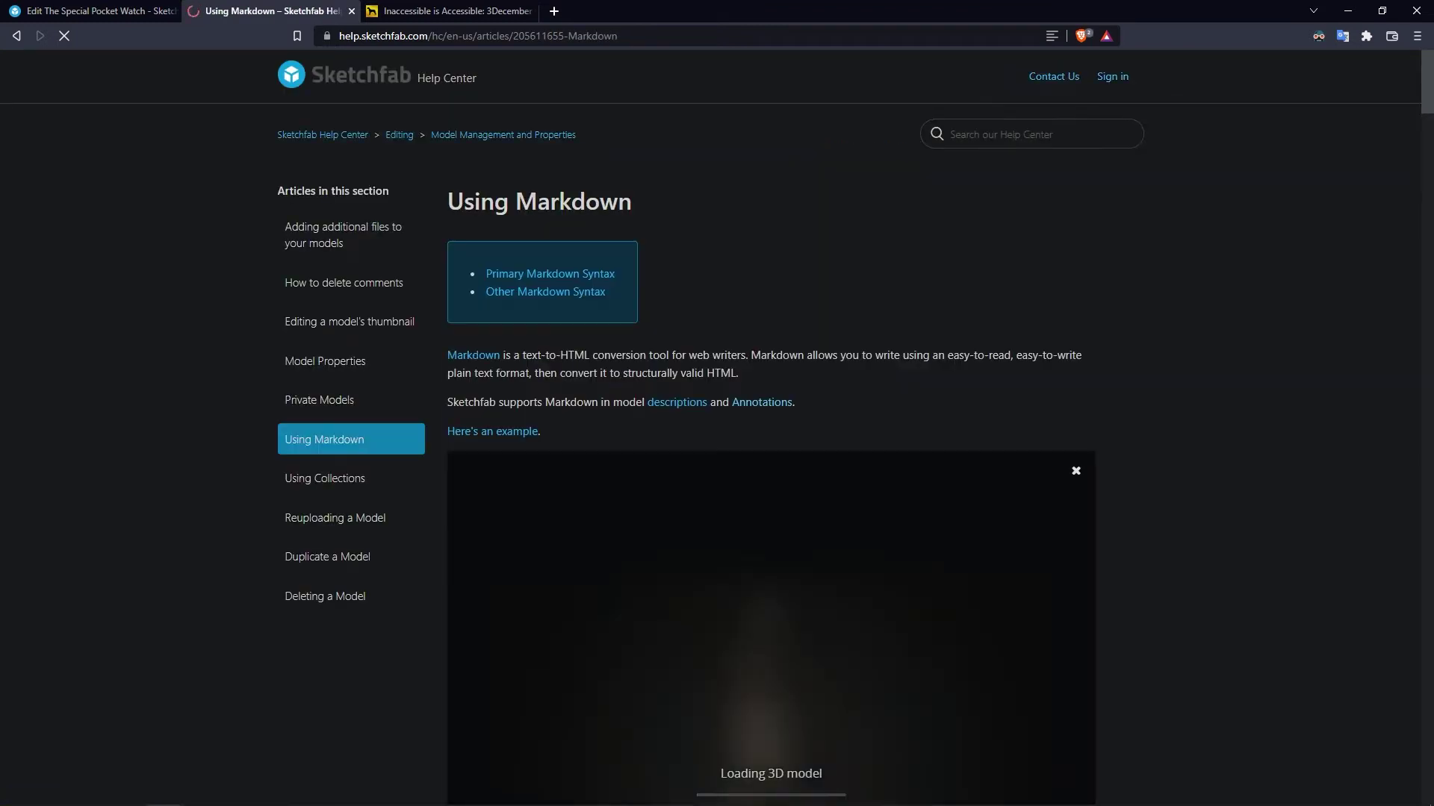
{"action": "scroll", "coordinate": [771, 425], "scroll_direction": "down", "scroll_amount": 10}
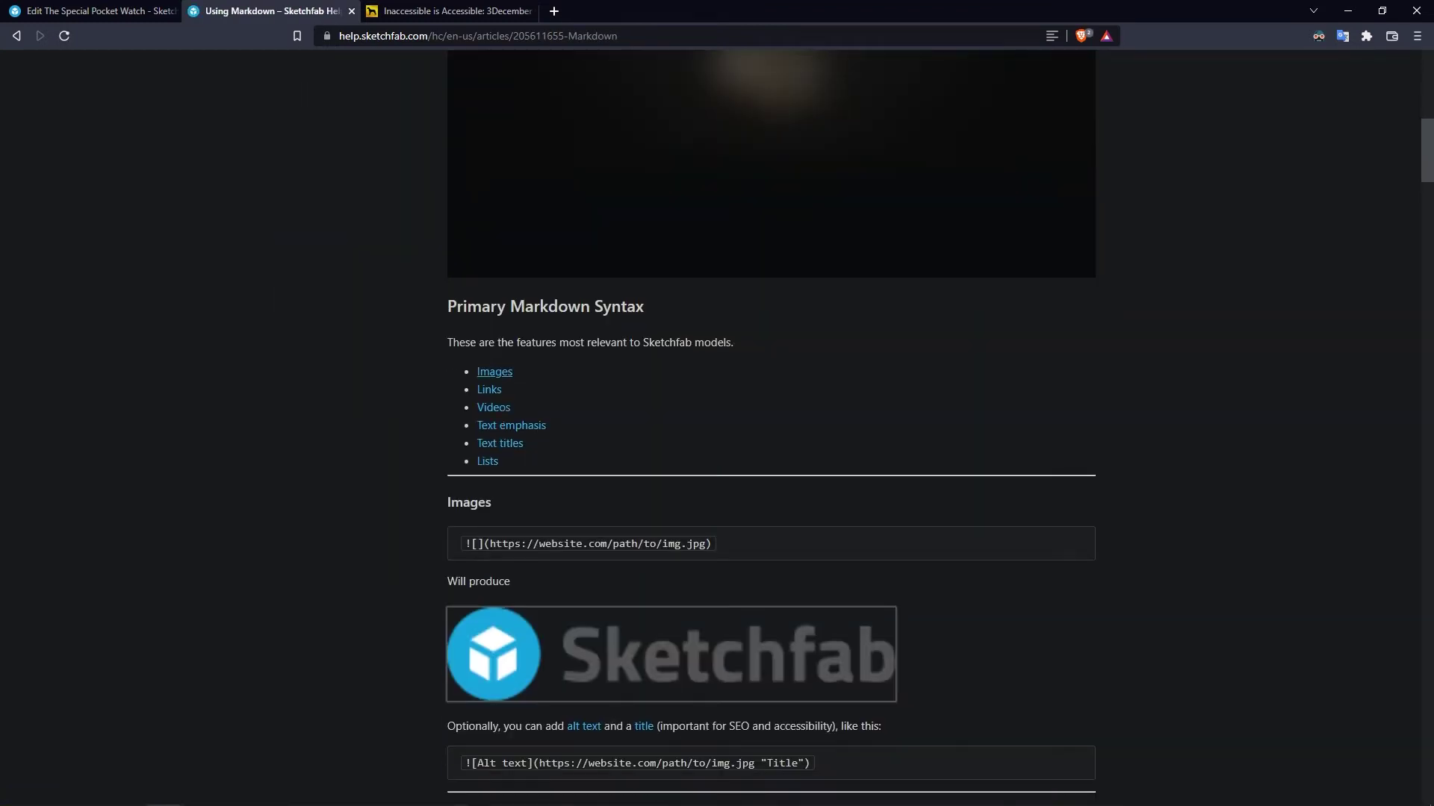
{"action": "left_click", "coordinate": [495, 371]}
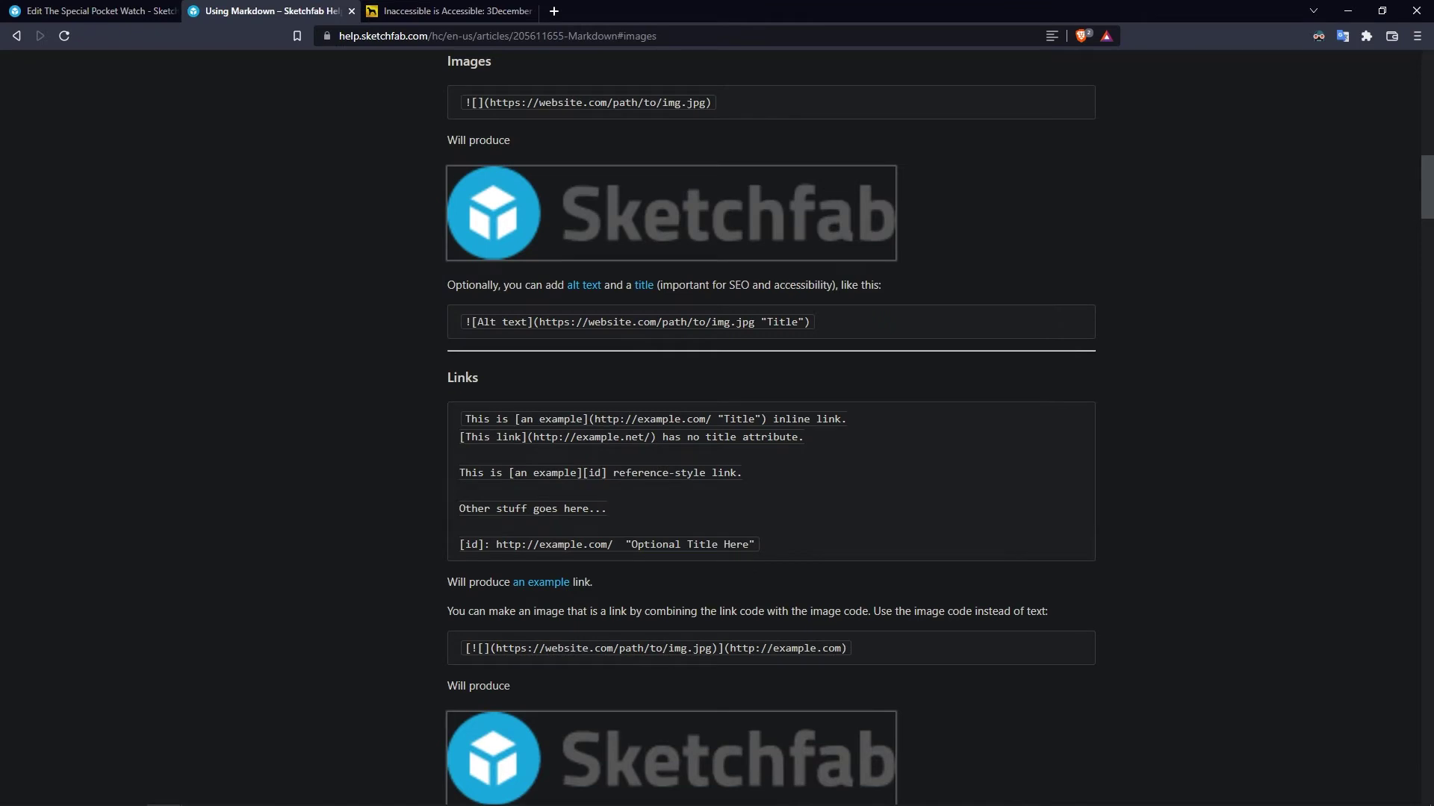
{"action": "triple_click", "coordinate": [505, 102]}
{"action": "key", "text": "ctrl+c"}
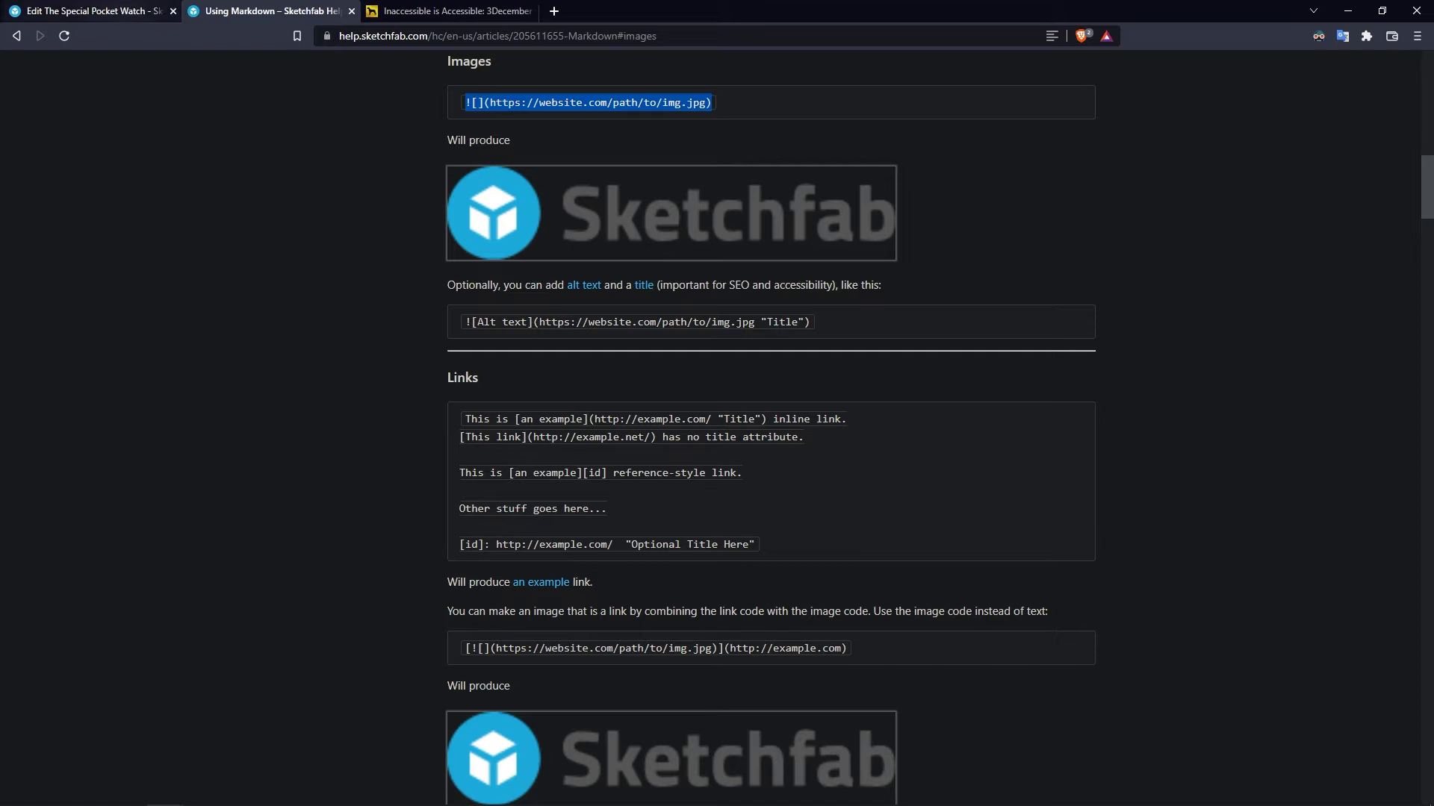
{"action": "left_click", "coordinate": [97, 10]}
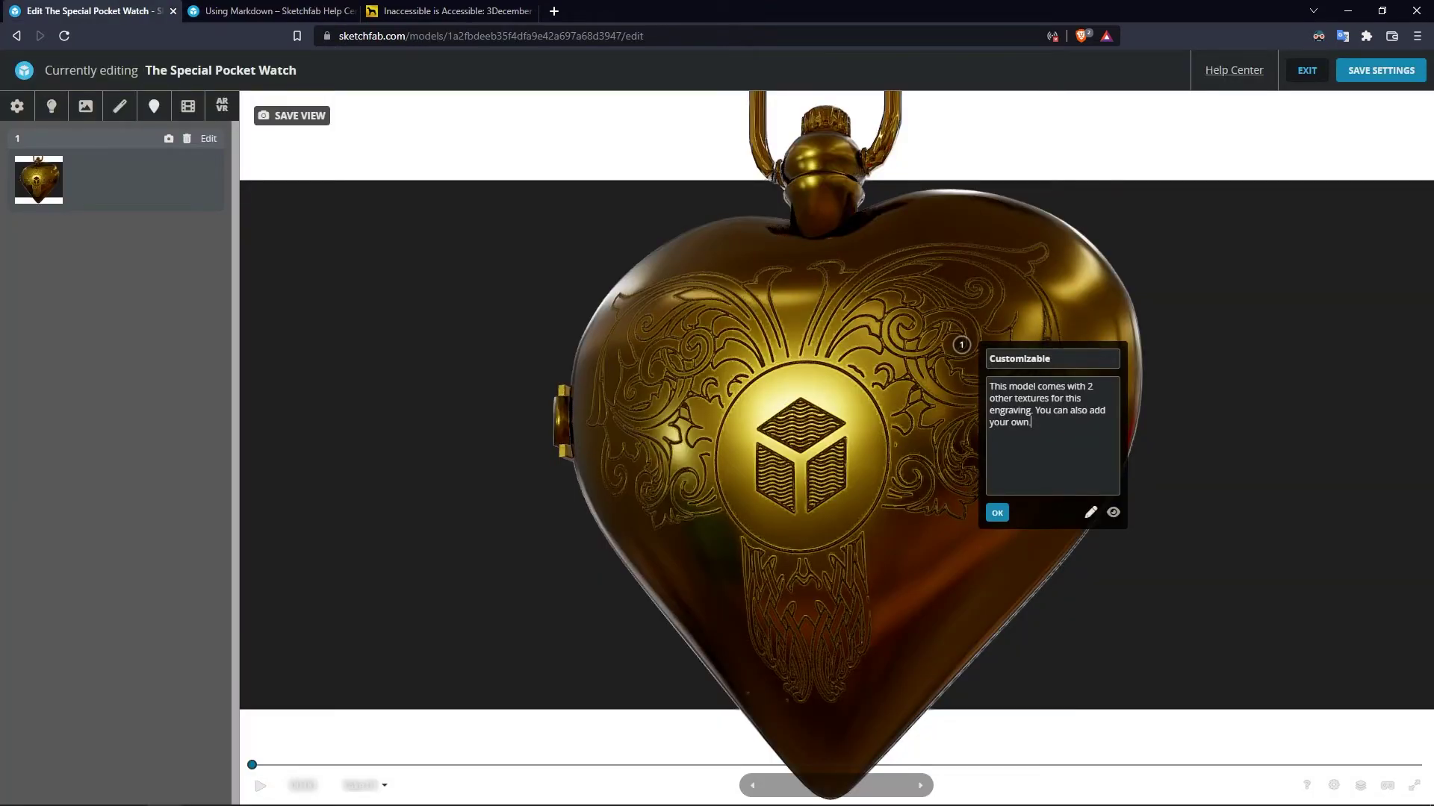
{"action": "key", "text": "ctrl+v"}
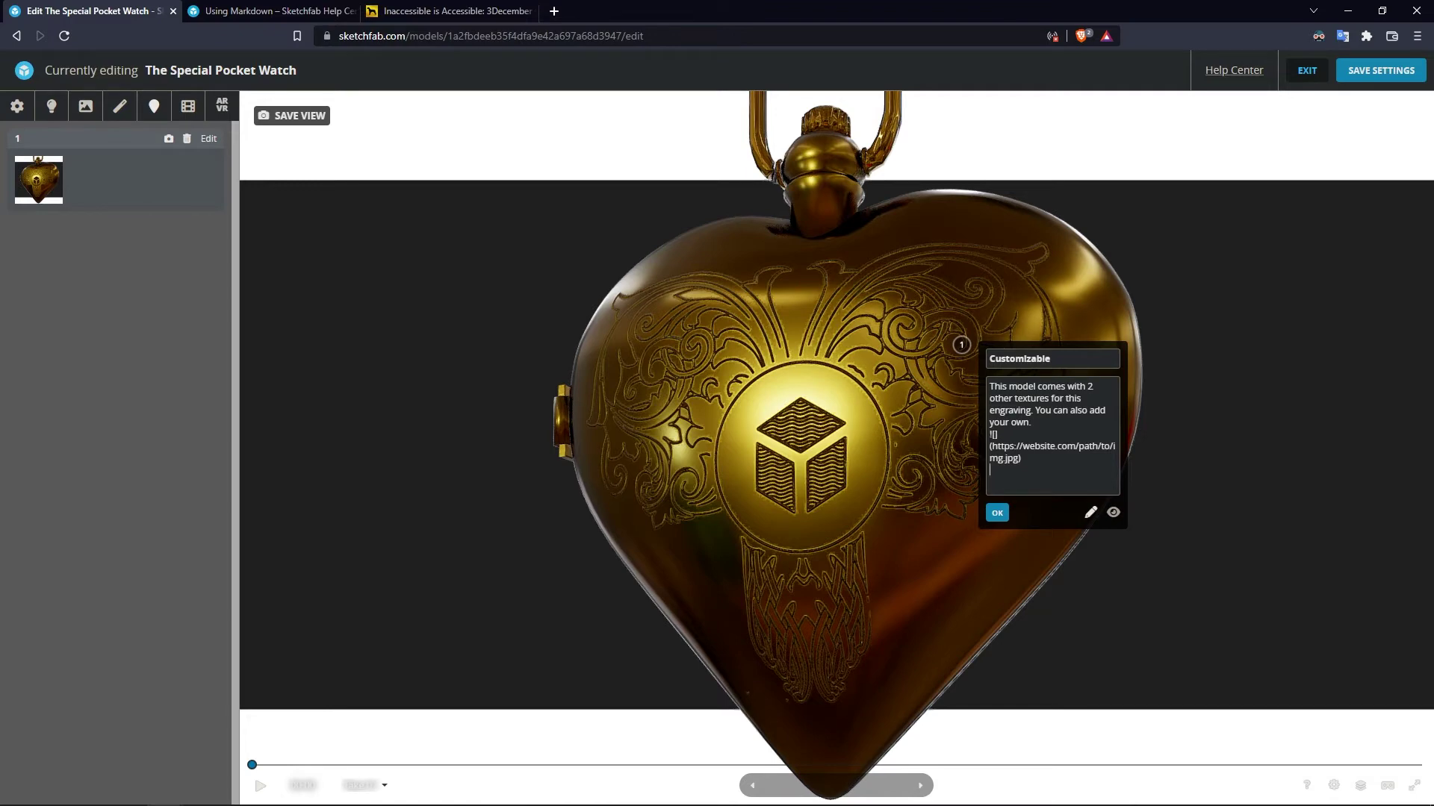
Replace the placeholder URL in the description's image Markdown with the image address of the "heart kanji" GIF from the blog post.
{"action": "left_click_drag", "start_coordinate": [998, 458], "coordinate": [992, 446]}
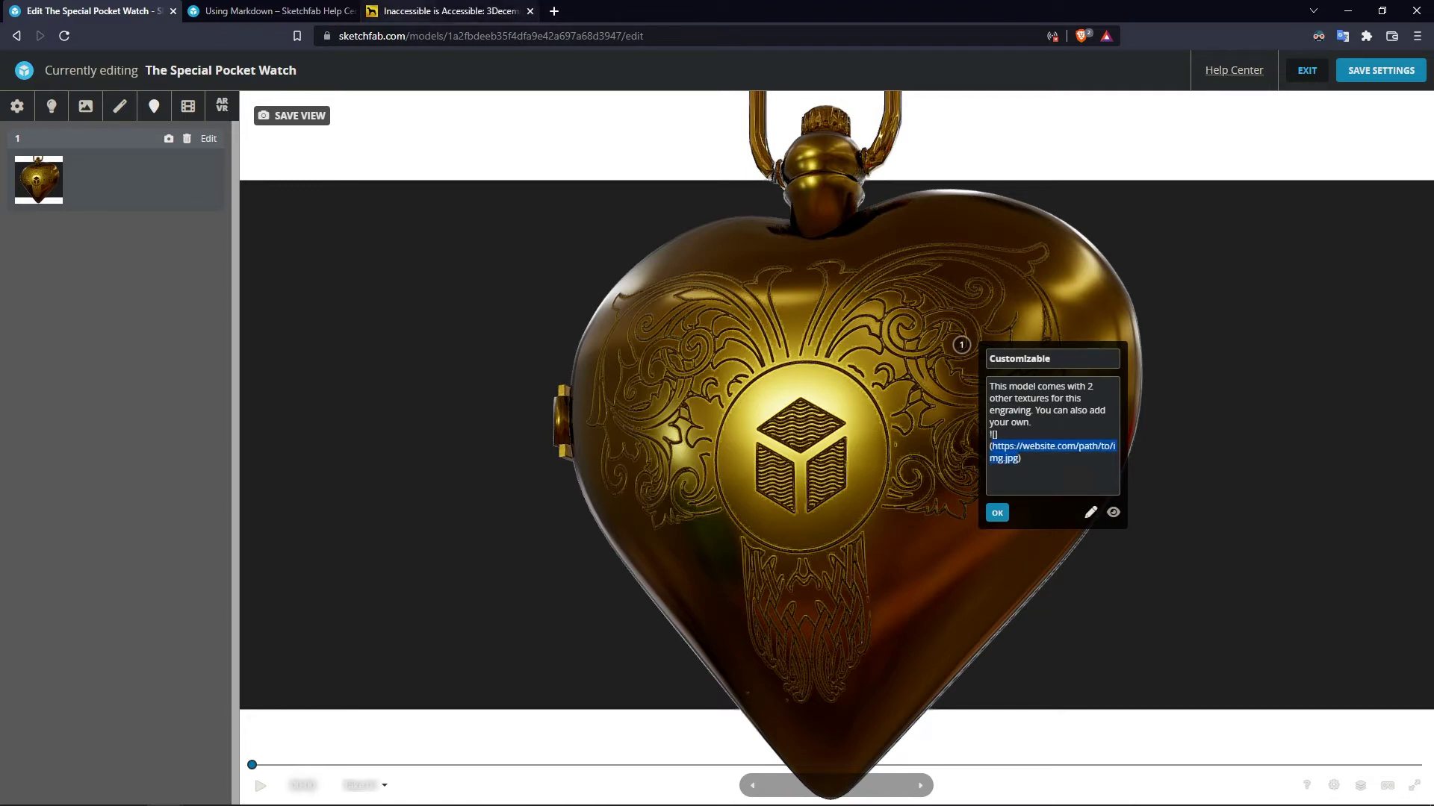
{"action": "left_click", "coordinate": [448, 10]}
{"action": "scroll", "coordinate": [717, 426], "scroll_direction": "up", "scroll_amount": 8}
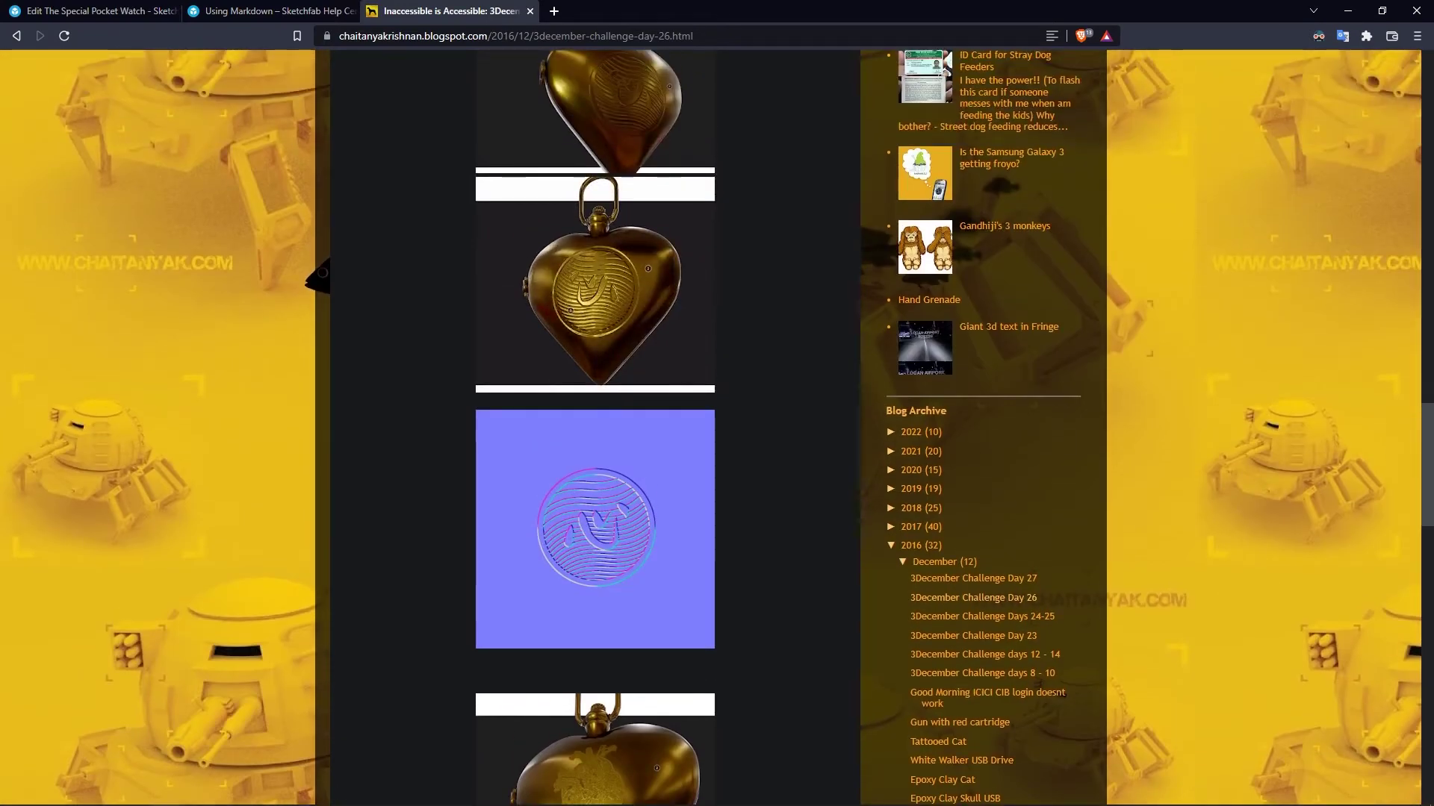
{"action": "right_click", "coordinate": [613, 277]}
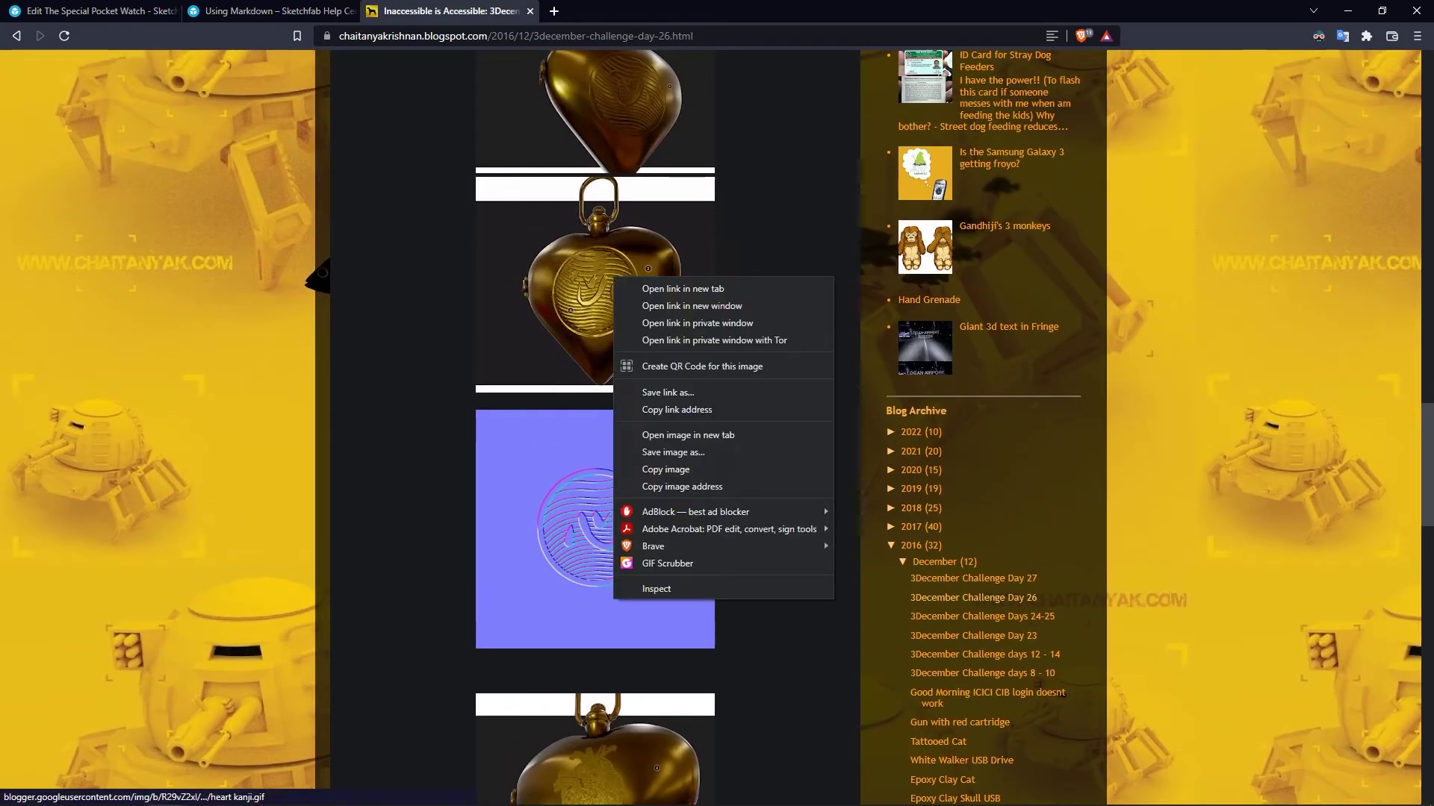
{"action": "left_click", "coordinate": [682, 486]}
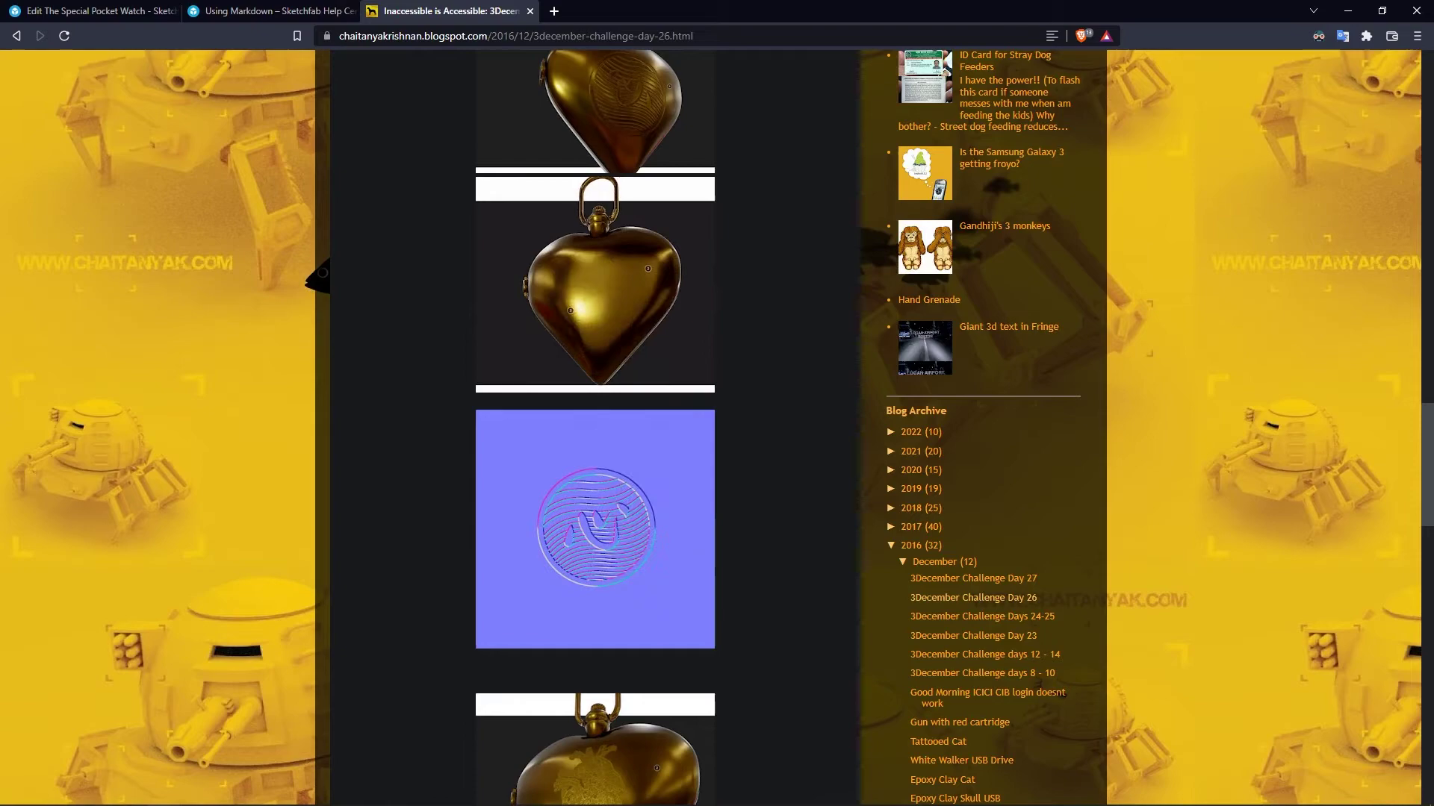
{"action": "left_click", "coordinate": [269, 10]}
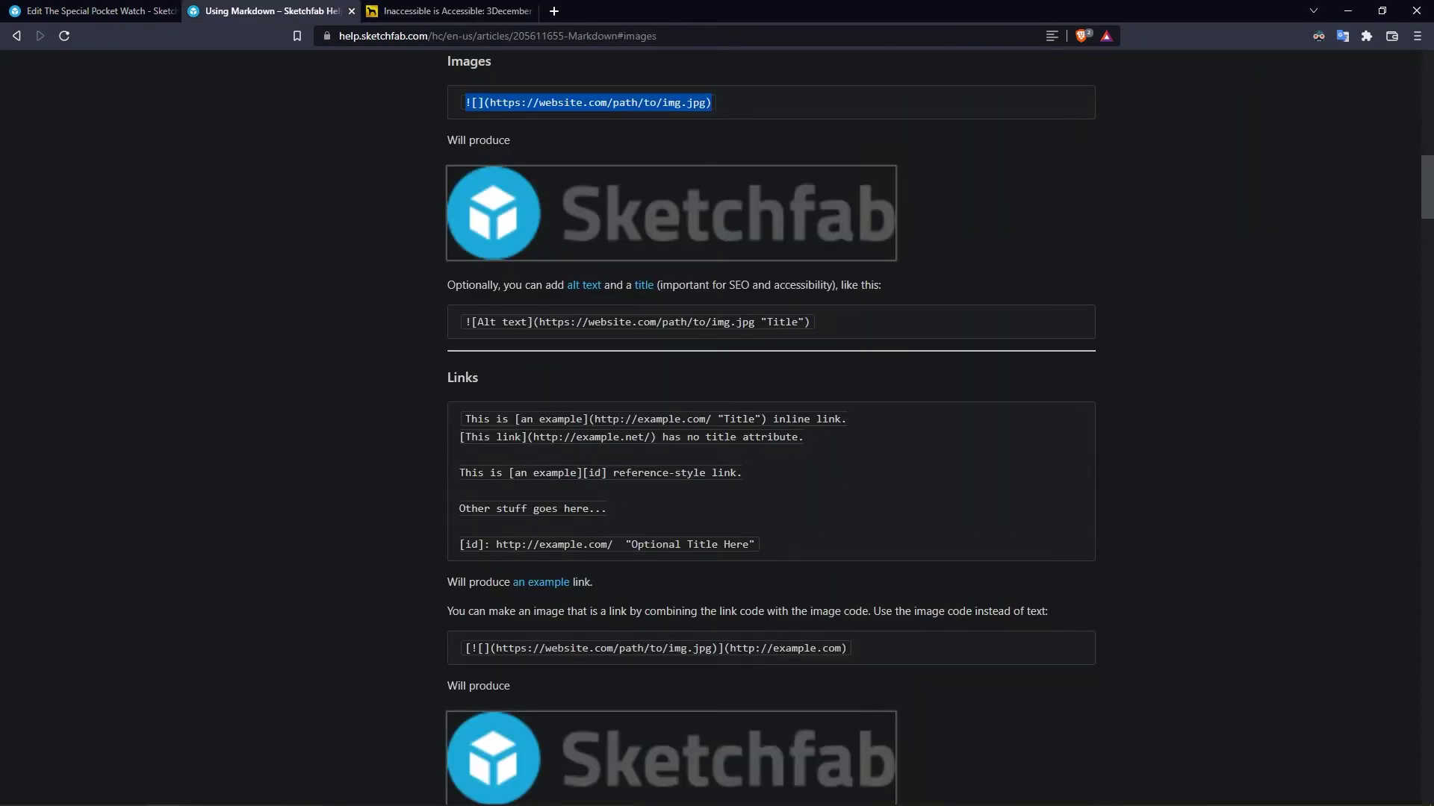
{"action": "left_click", "coordinate": [89, 11]}
{"action": "key", "text": "ctrl+v"}
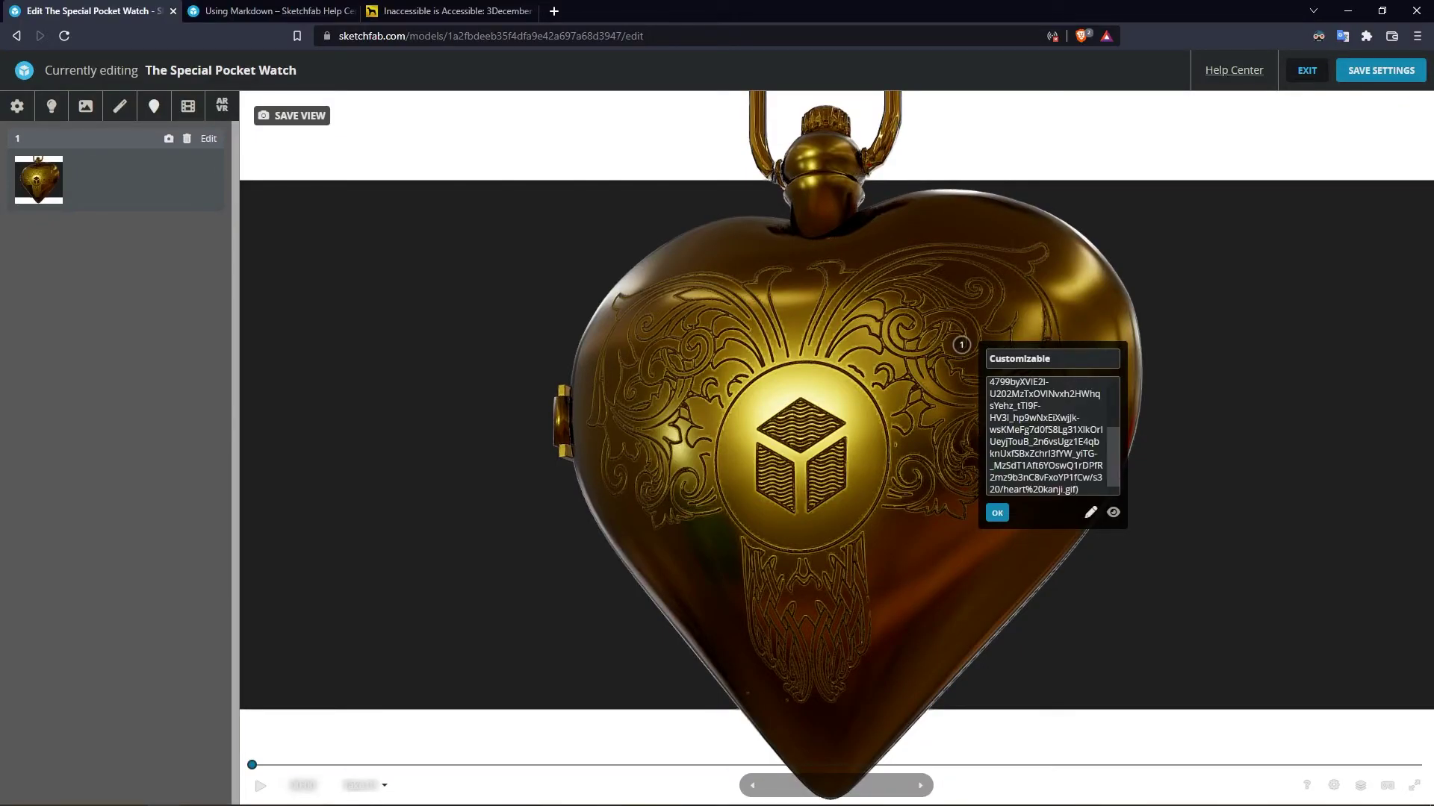
Preview the Customizable annotation with its embedded image, return to its text and confirm the annotation.
{"action": "left_click", "coordinate": [1112, 512]}
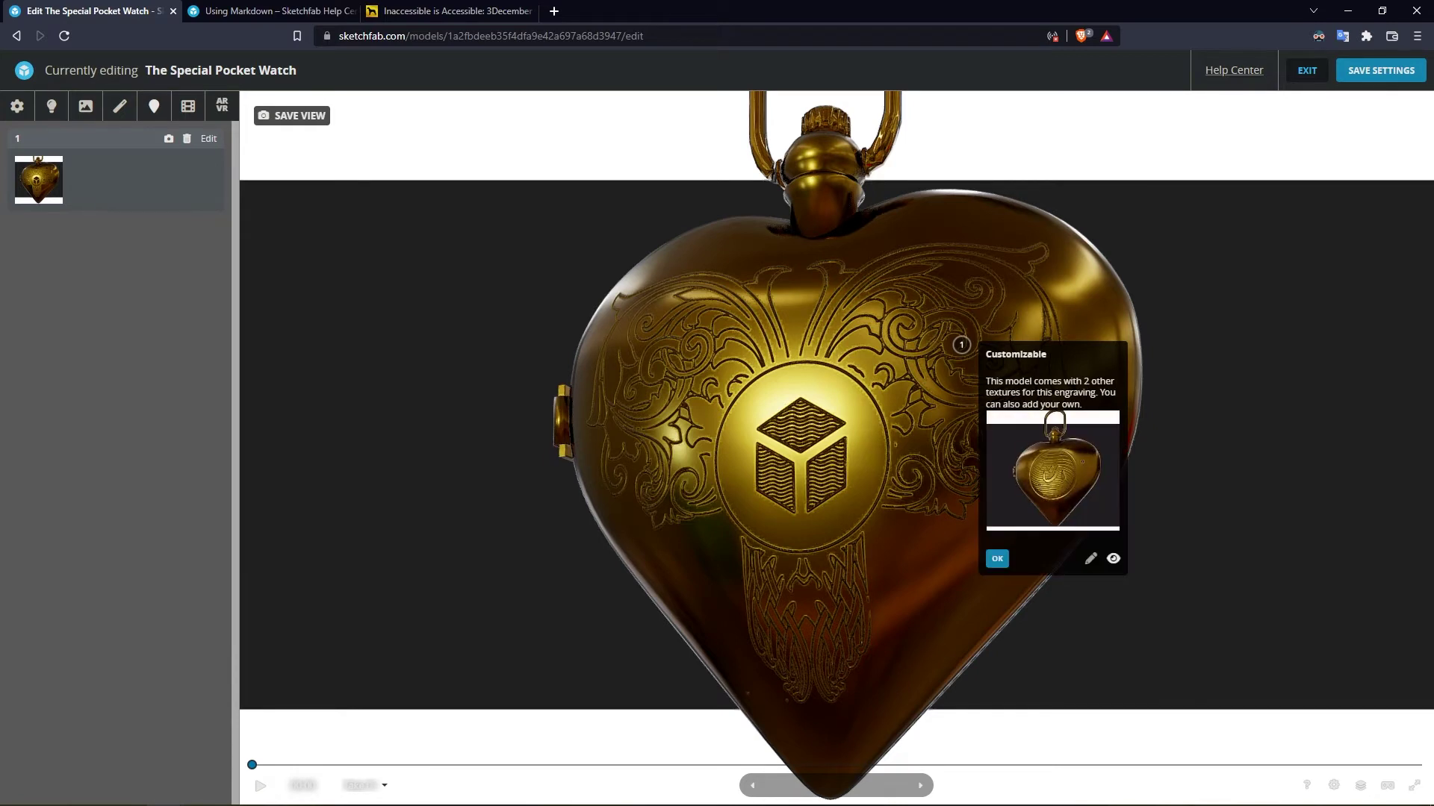
{"action": "left_click", "coordinate": [1090, 559]}
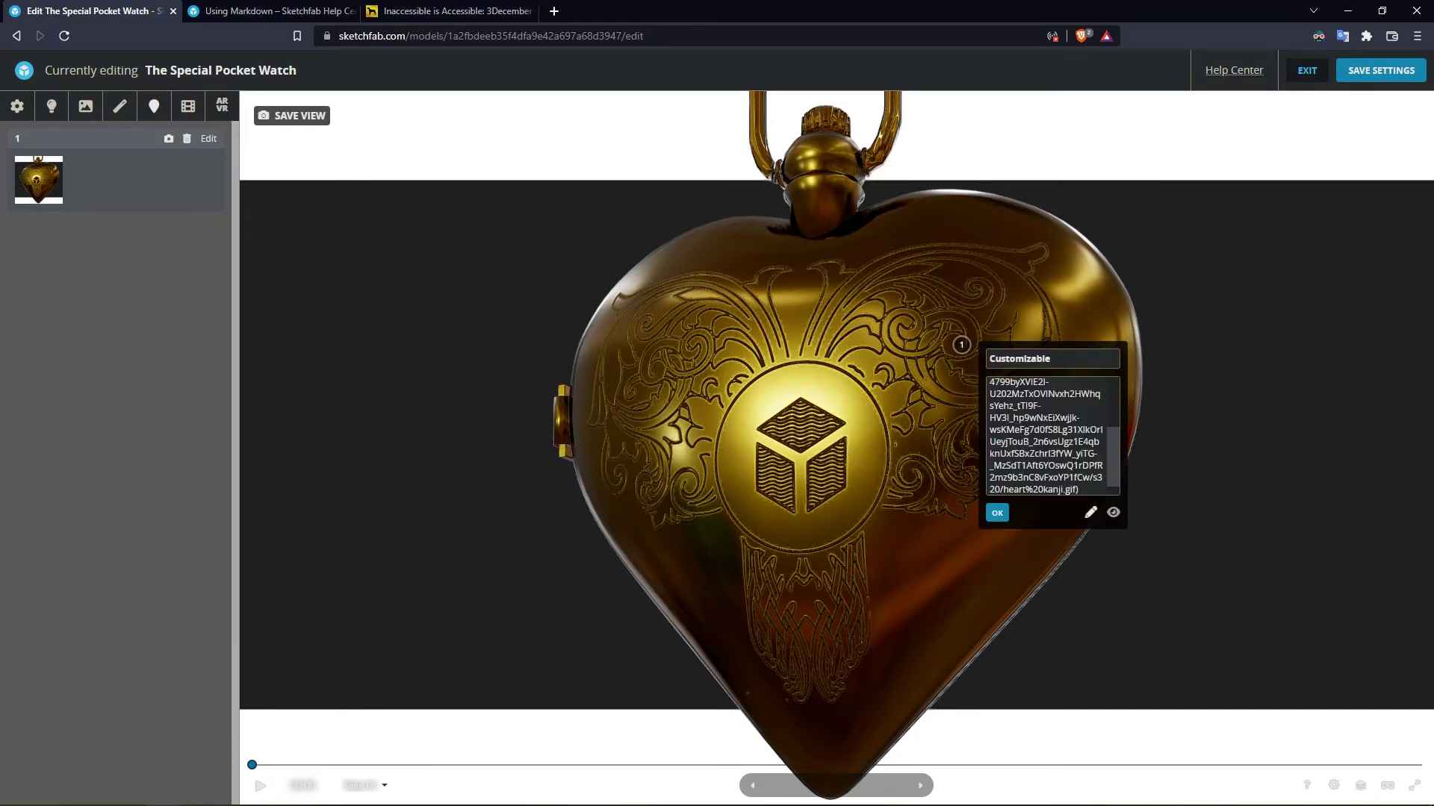
{"action": "left_click", "coordinate": [997, 512]}
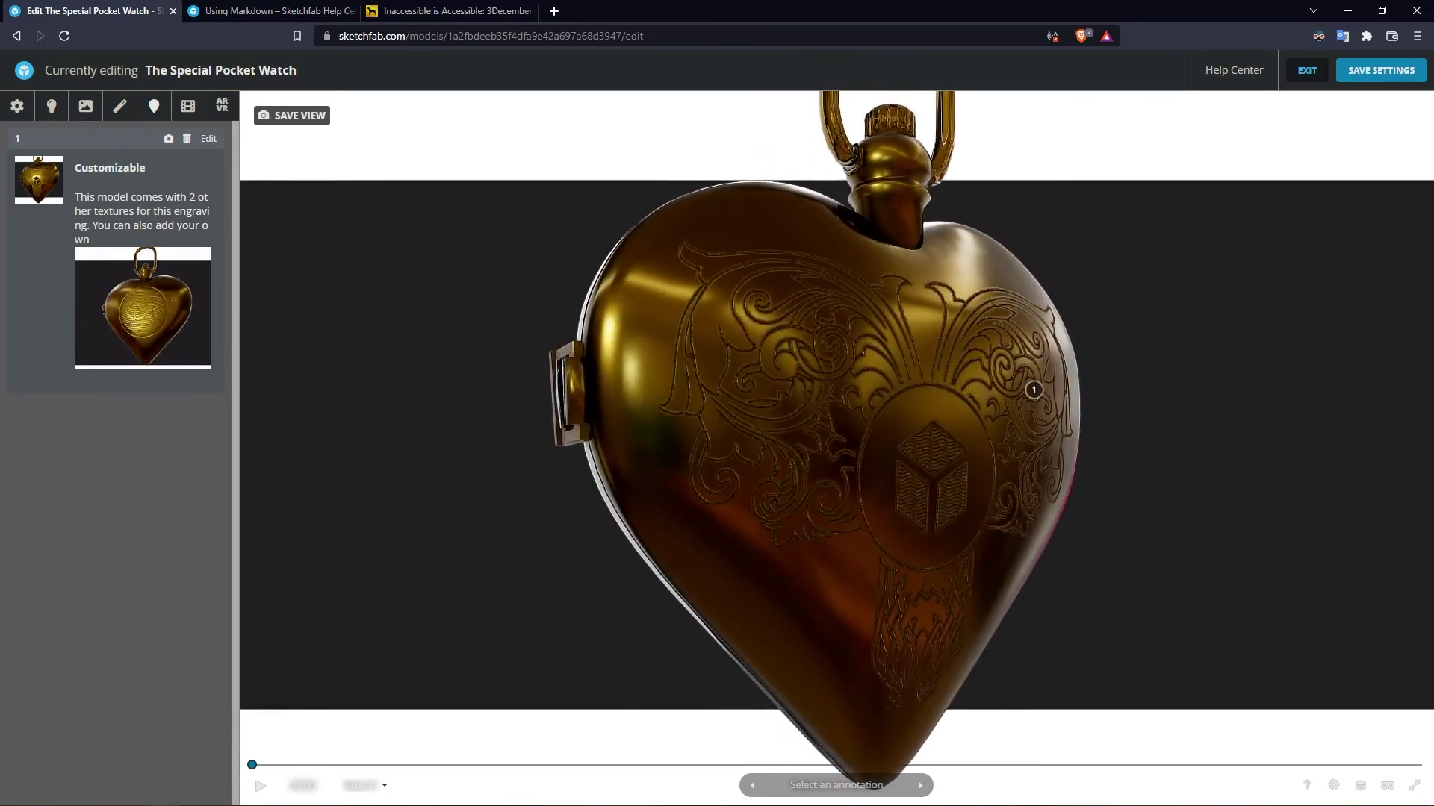
Add an annotation on the scrollwork left of the emblem, titled "Heres the other" with the description "this is the other included texture".
{"action": "double_click", "coordinate": [741, 444]}
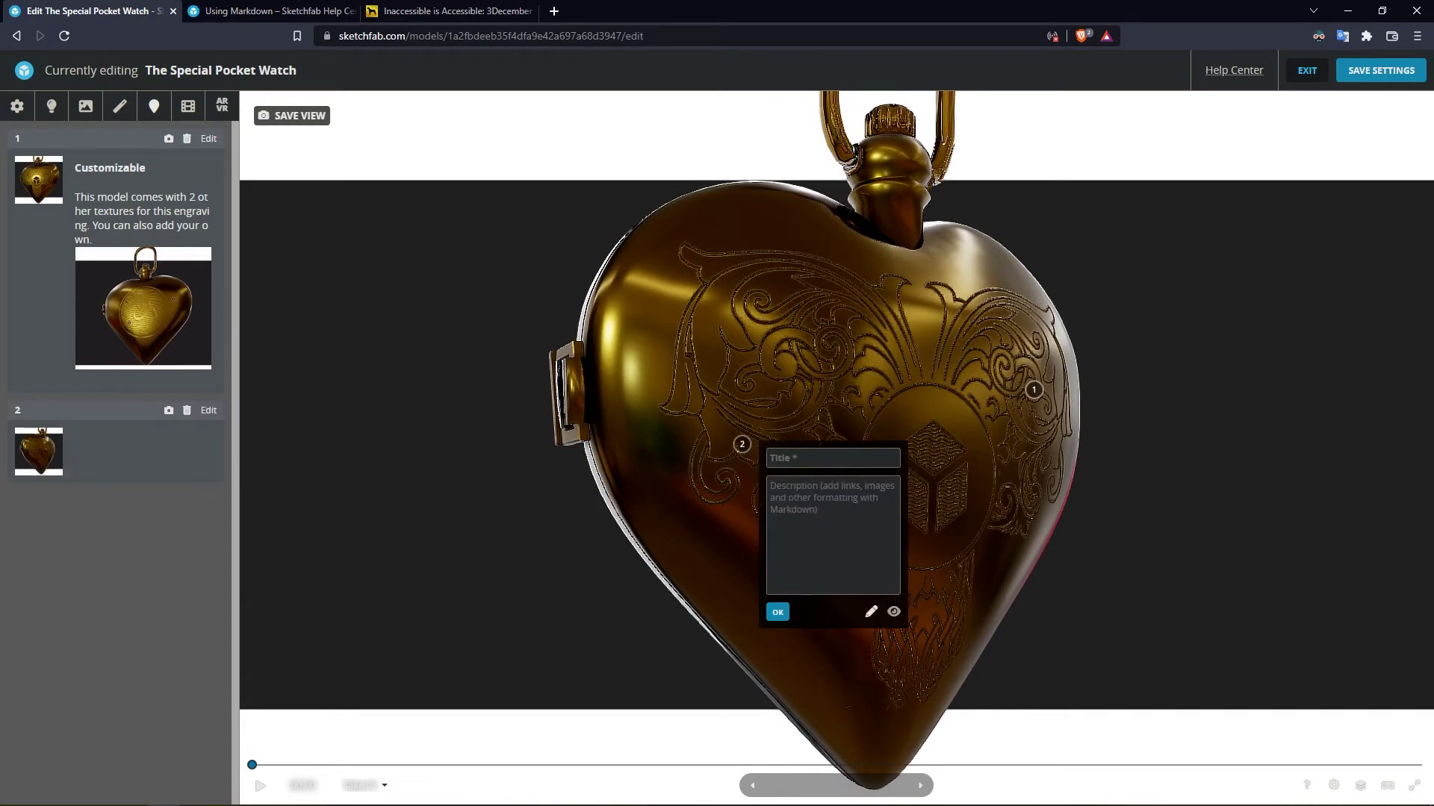
{"action": "type", "text": "He"}
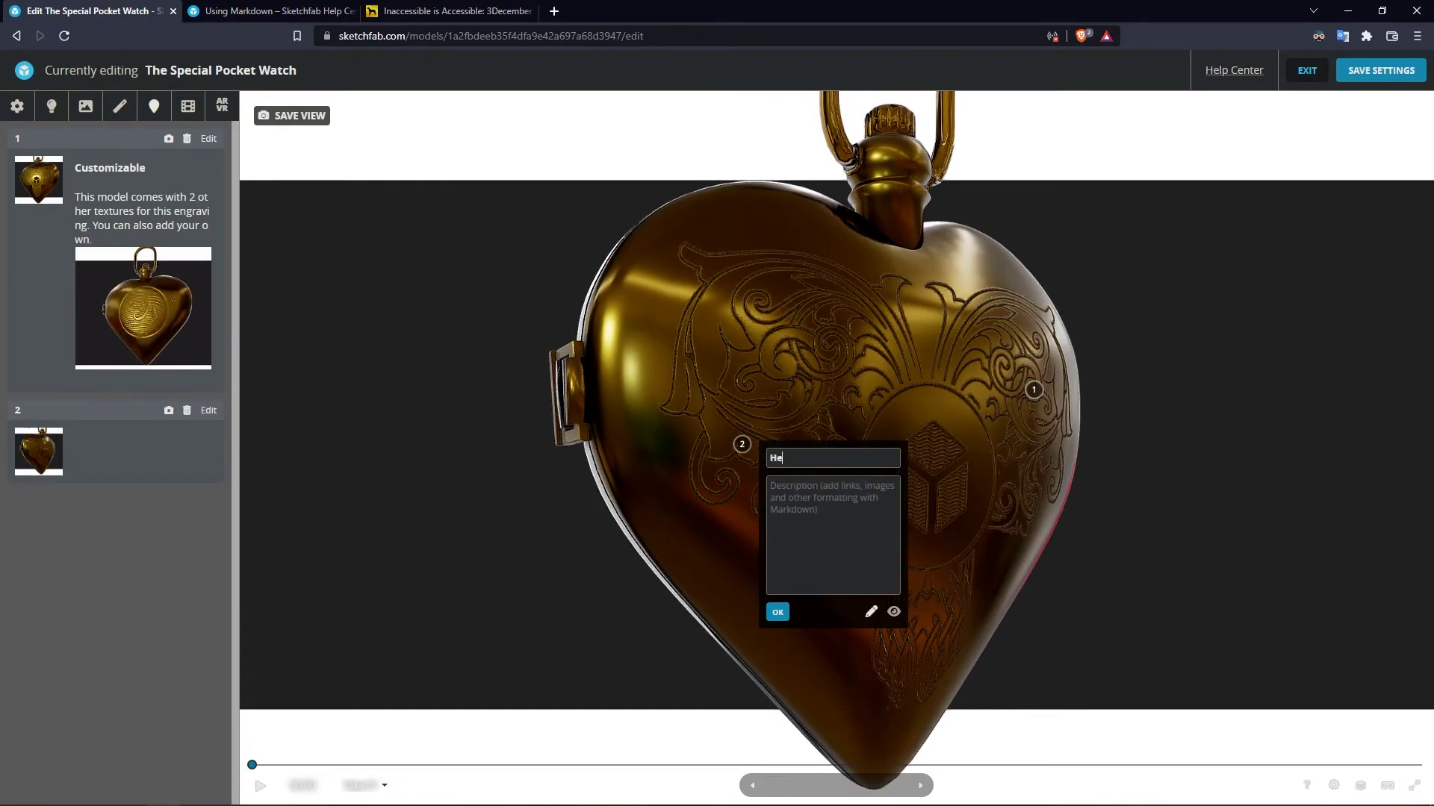
{"action": "type", "text": "res the ot"}
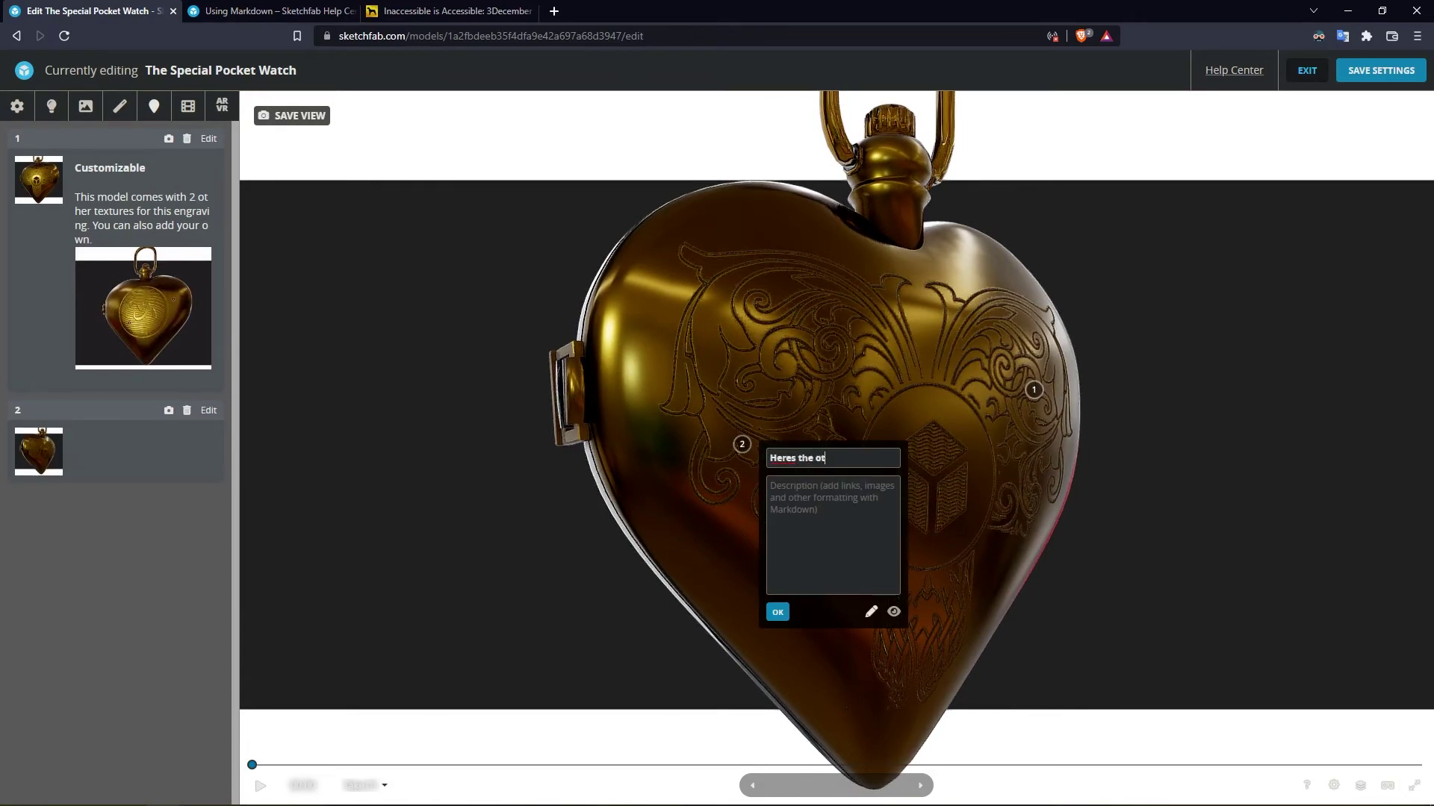
{"action": "type", "text": "her In"}
{"action": "key", "text": "Tab"}
{"action": "type", "text": "this is the "}
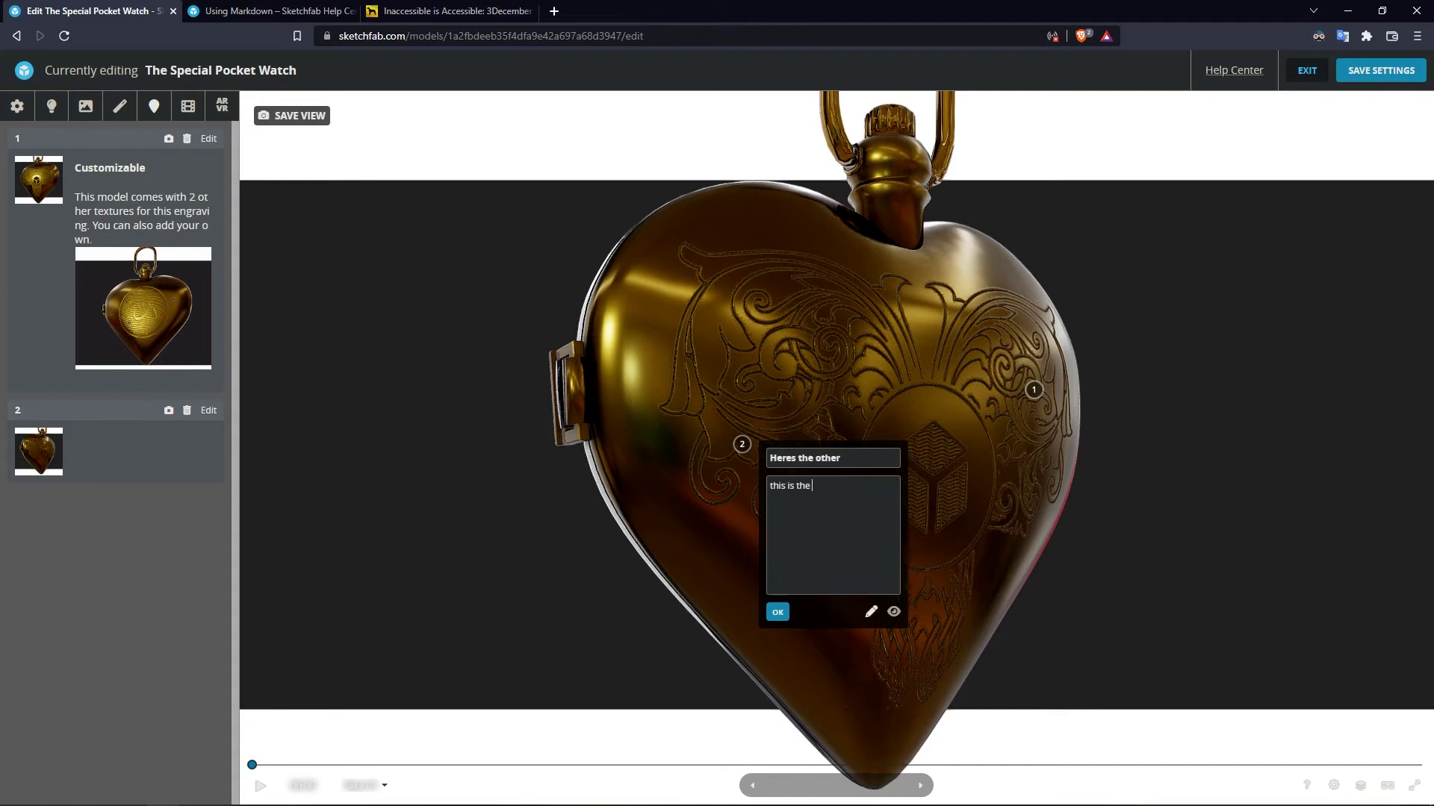
{"action": "type", "text": "other included texture"}
Copy the image Markdown sample from the Using Markdown article and paste it below the second annotation's description text.
{"action": "left_click", "coordinate": [273, 10]}
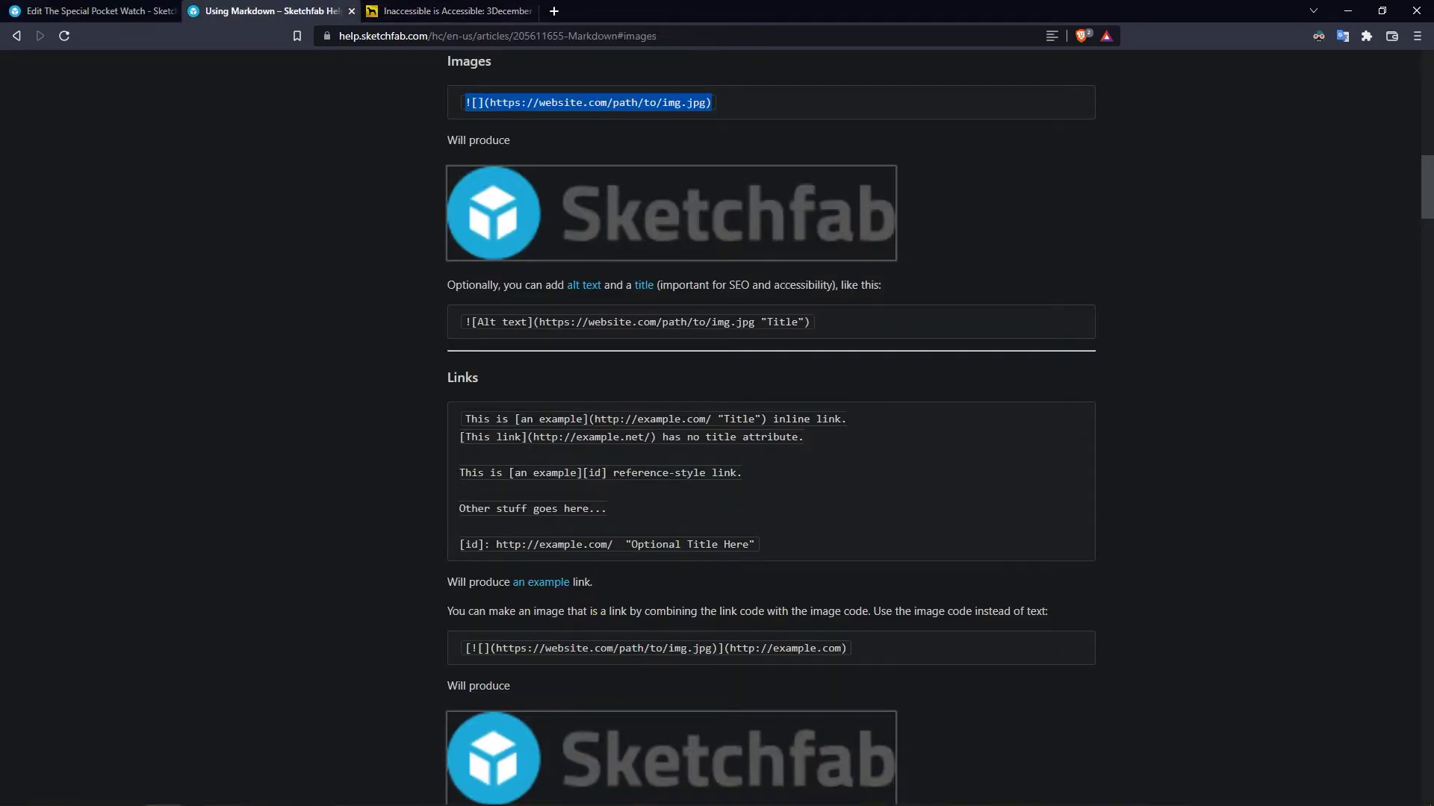
{"action": "left_click", "coordinate": [97, 11]}
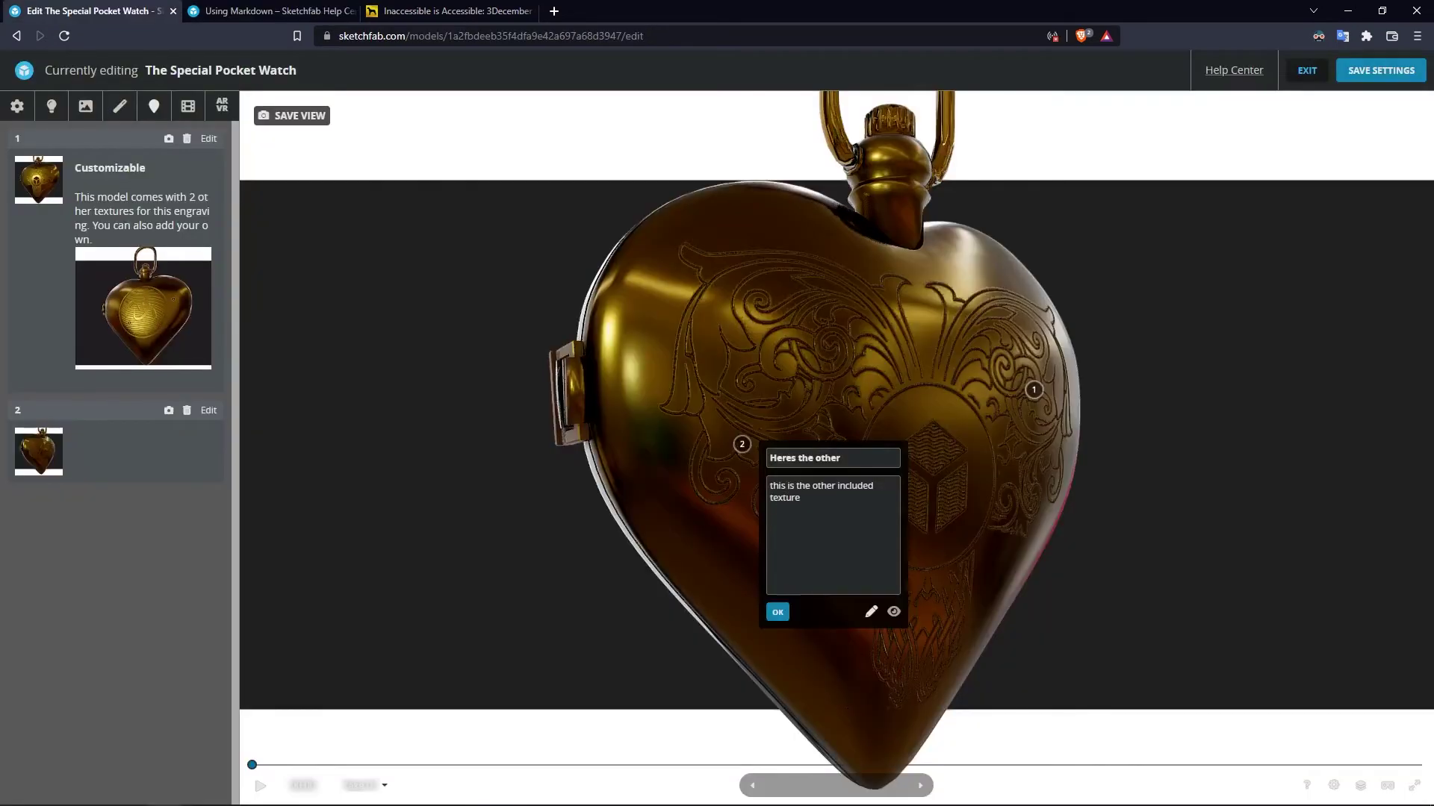
{"action": "key", "text": "ctrl+v"}
Replace the sample's placeholder URL with the image address of the blog's "heart litho" GIF, then preview and confirm the annotation.
{"action": "left_click", "coordinate": [448, 11]}
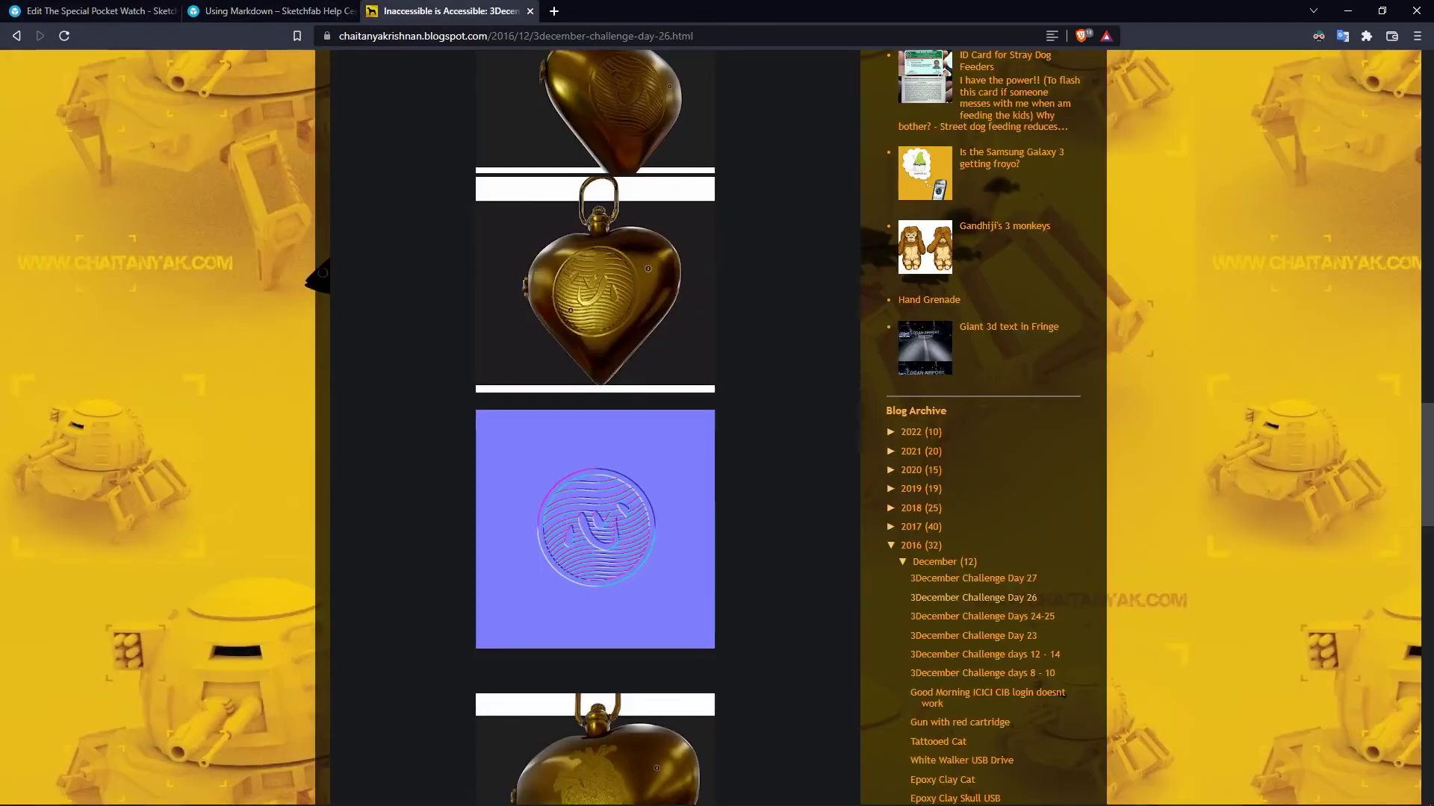
{"action": "scroll", "coordinate": [595, 358], "scroll_direction": "down", "scroll_amount": 9}
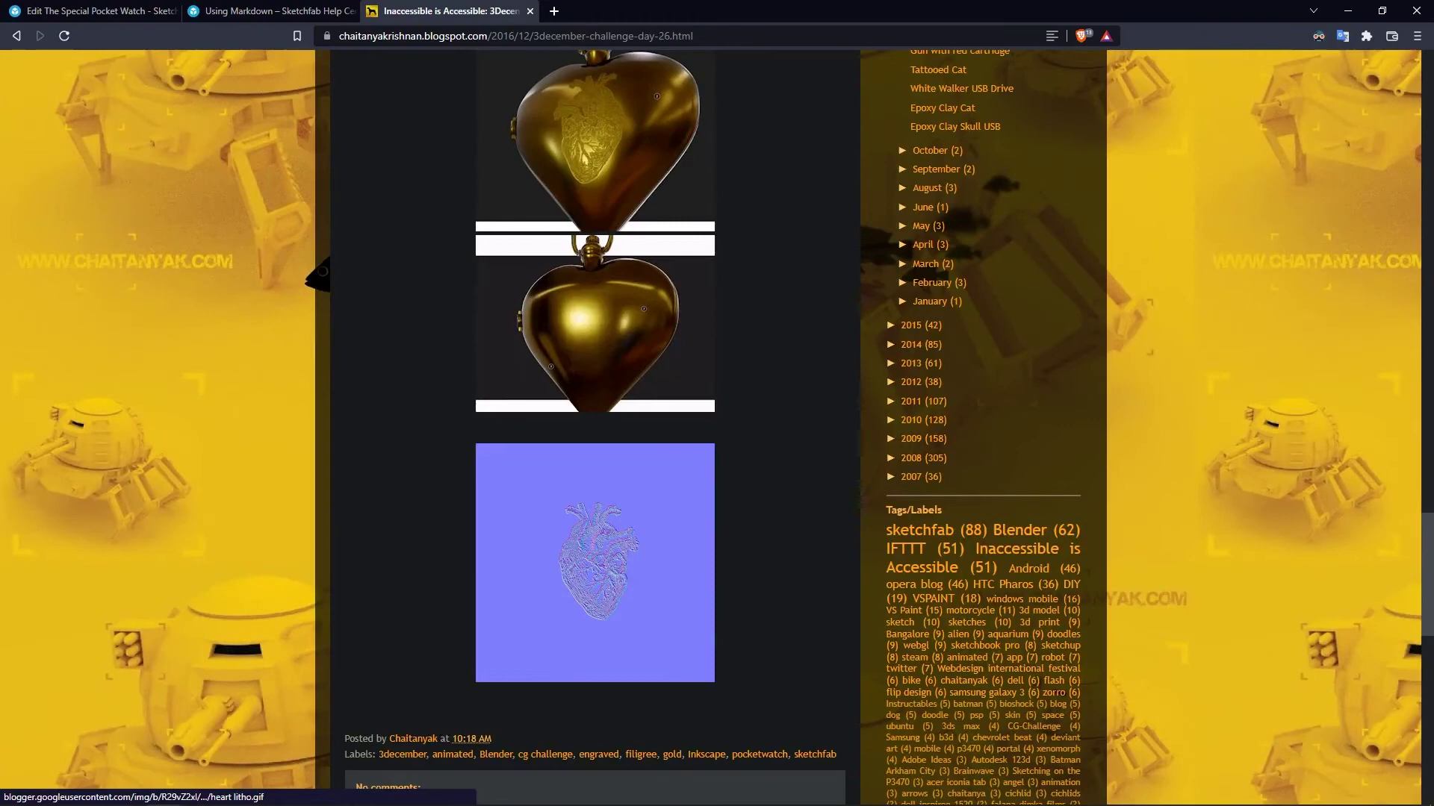
{"action": "right_click", "coordinate": [603, 308]}
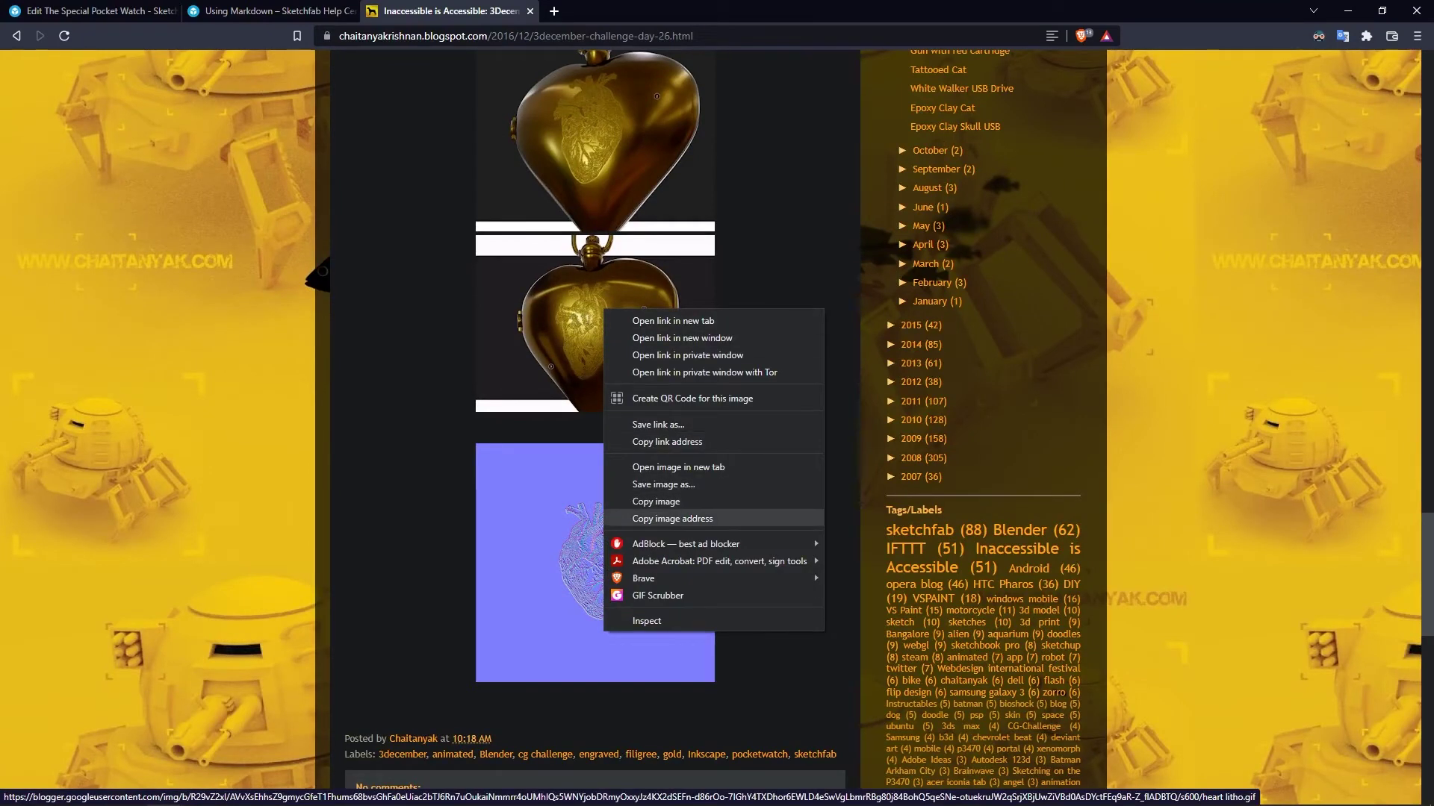
{"action": "left_click", "coordinate": [672, 518]}
{"action": "left_click", "coordinate": [89, 10]}
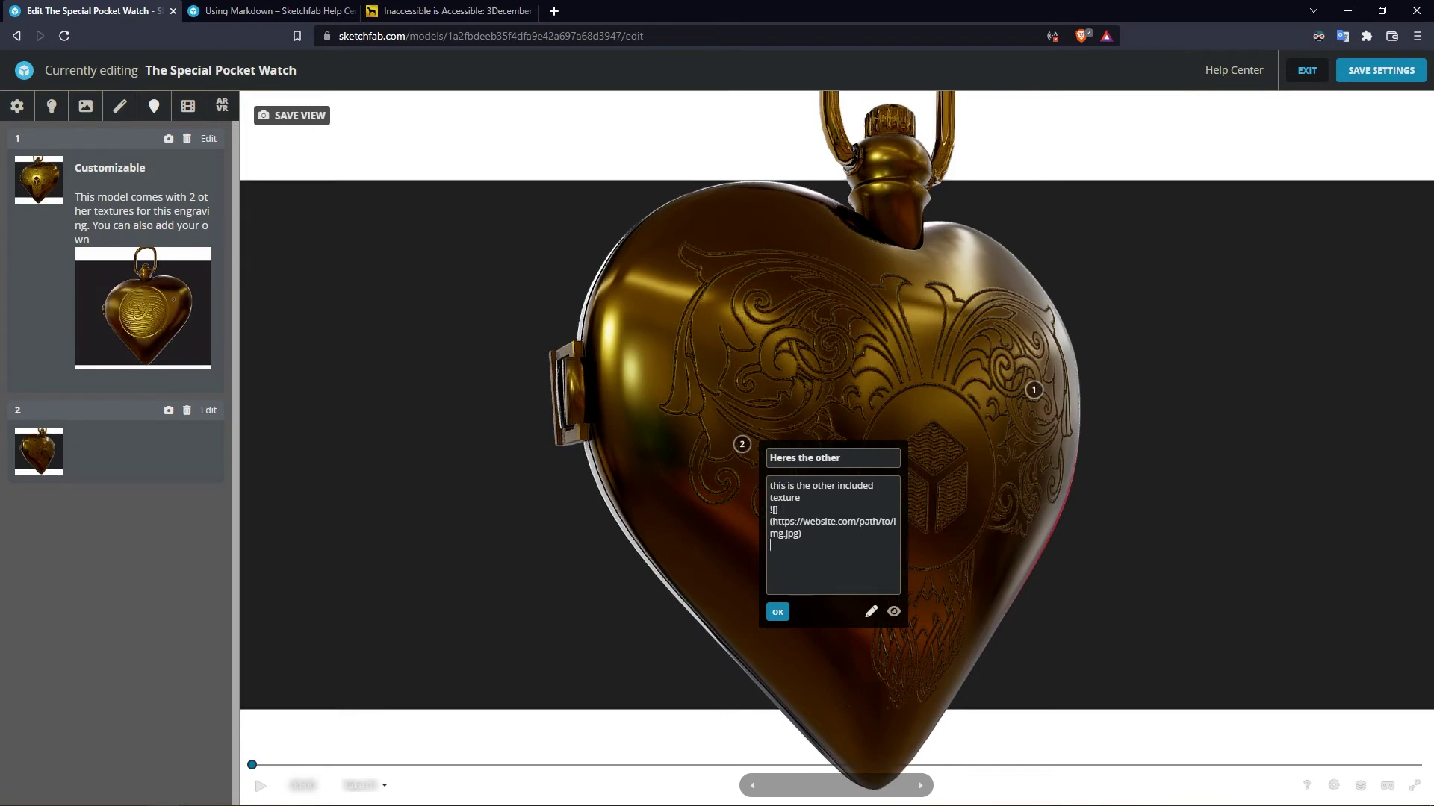
{"action": "left_click_drag", "start_coordinate": [798, 533], "coordinate": [777, 521]}
{"action": "key", "text": "ctrl+v"}
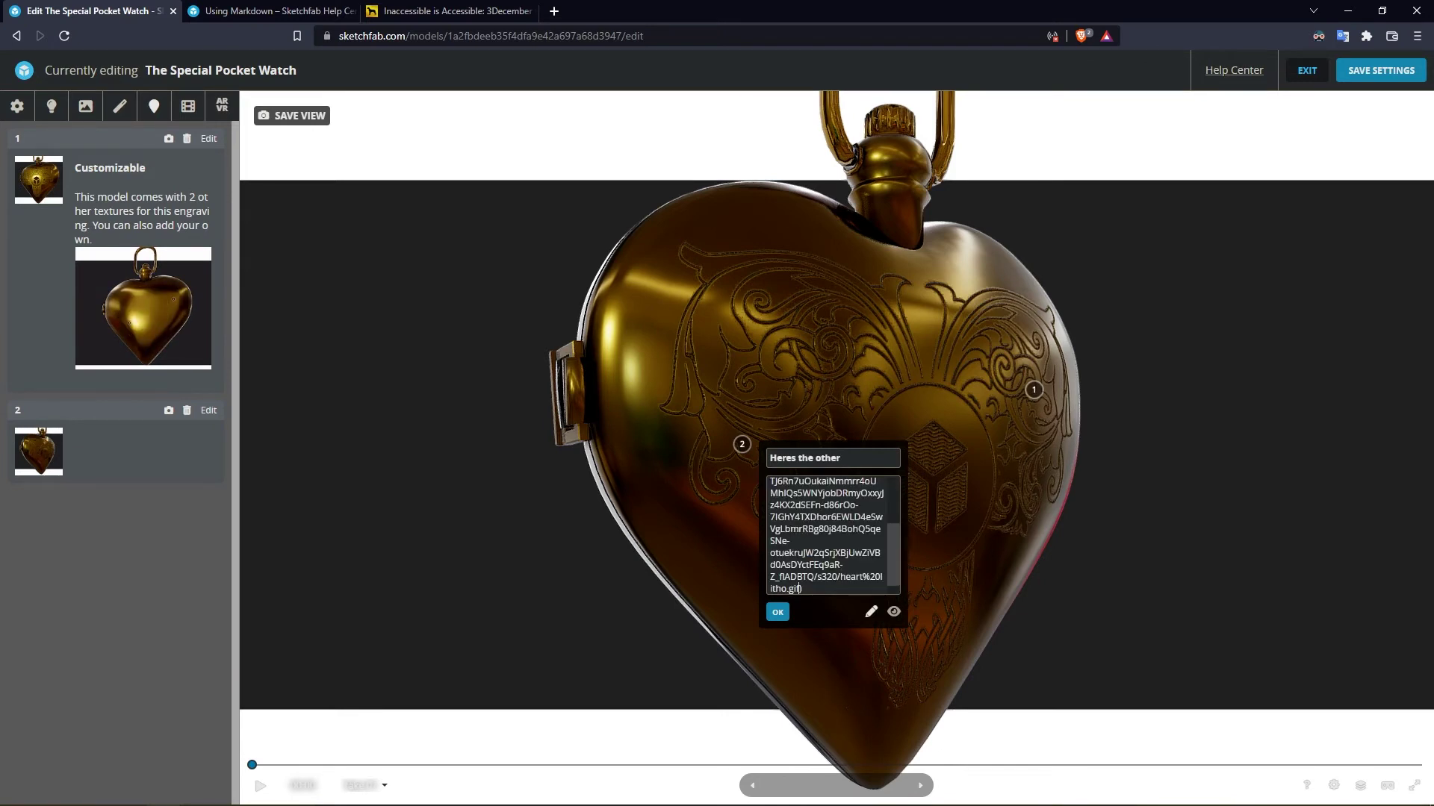
{"action": "left_click", "coordinate": [893, 612]}
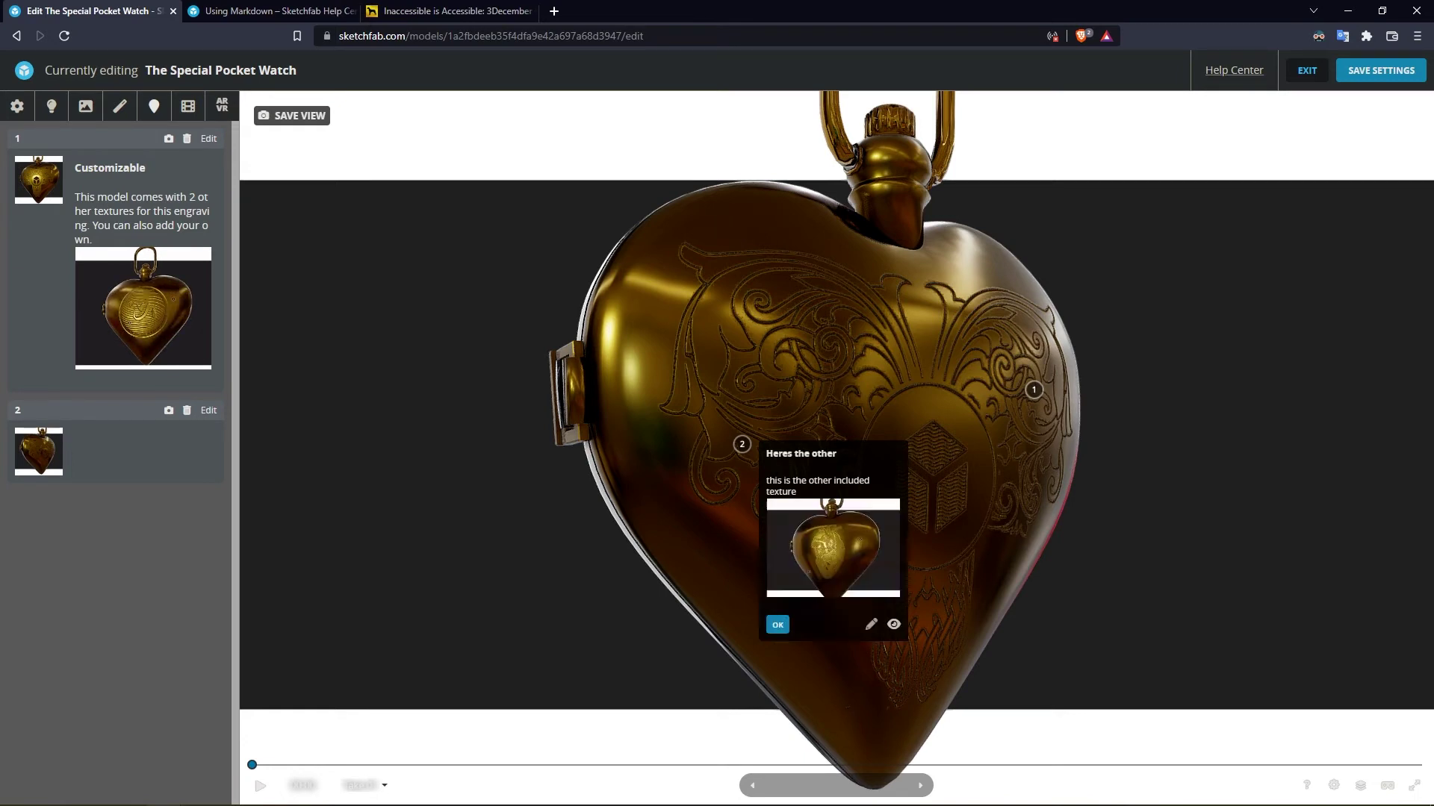
{"action": "left_click", "coordinate": [777, 624]}
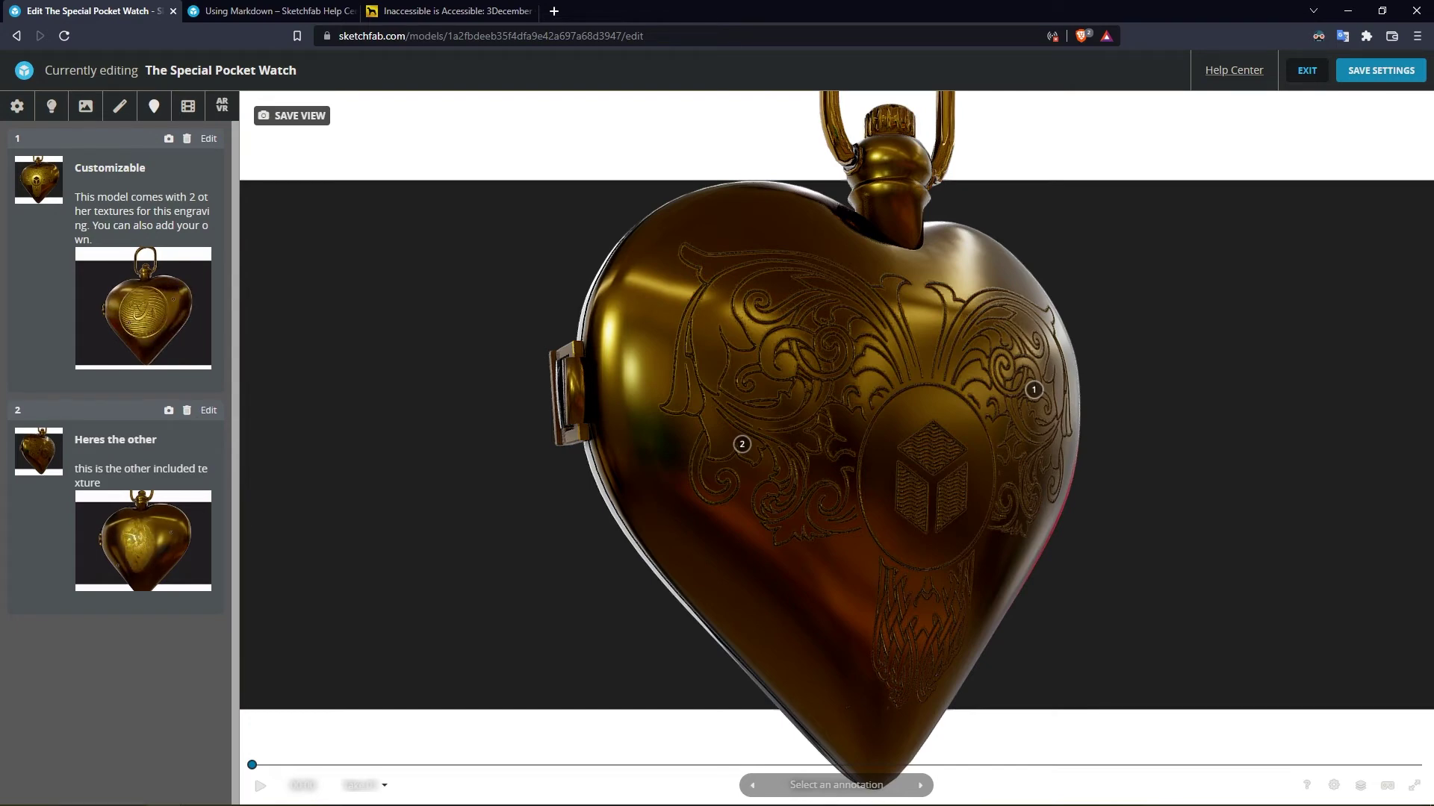
Add an annotation titled "Animated Grill" on the grill at the watch's front and move it to first place in the annotation list.
{"action": "left_click_drag", "start_coordinate": [934, 448], "coordinate": [306, 437]}
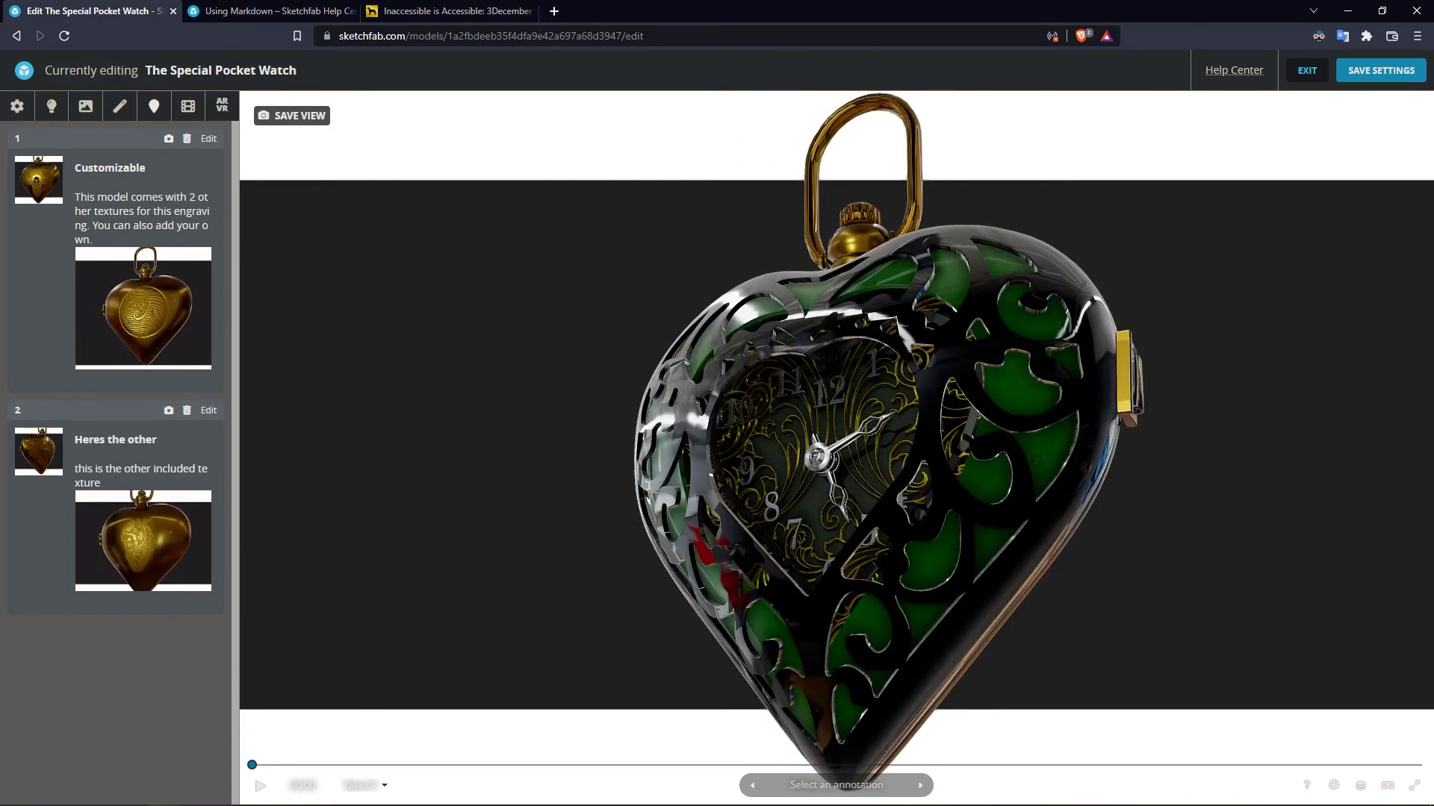
{"action": "double_click", "coordinate": [963, 355]}
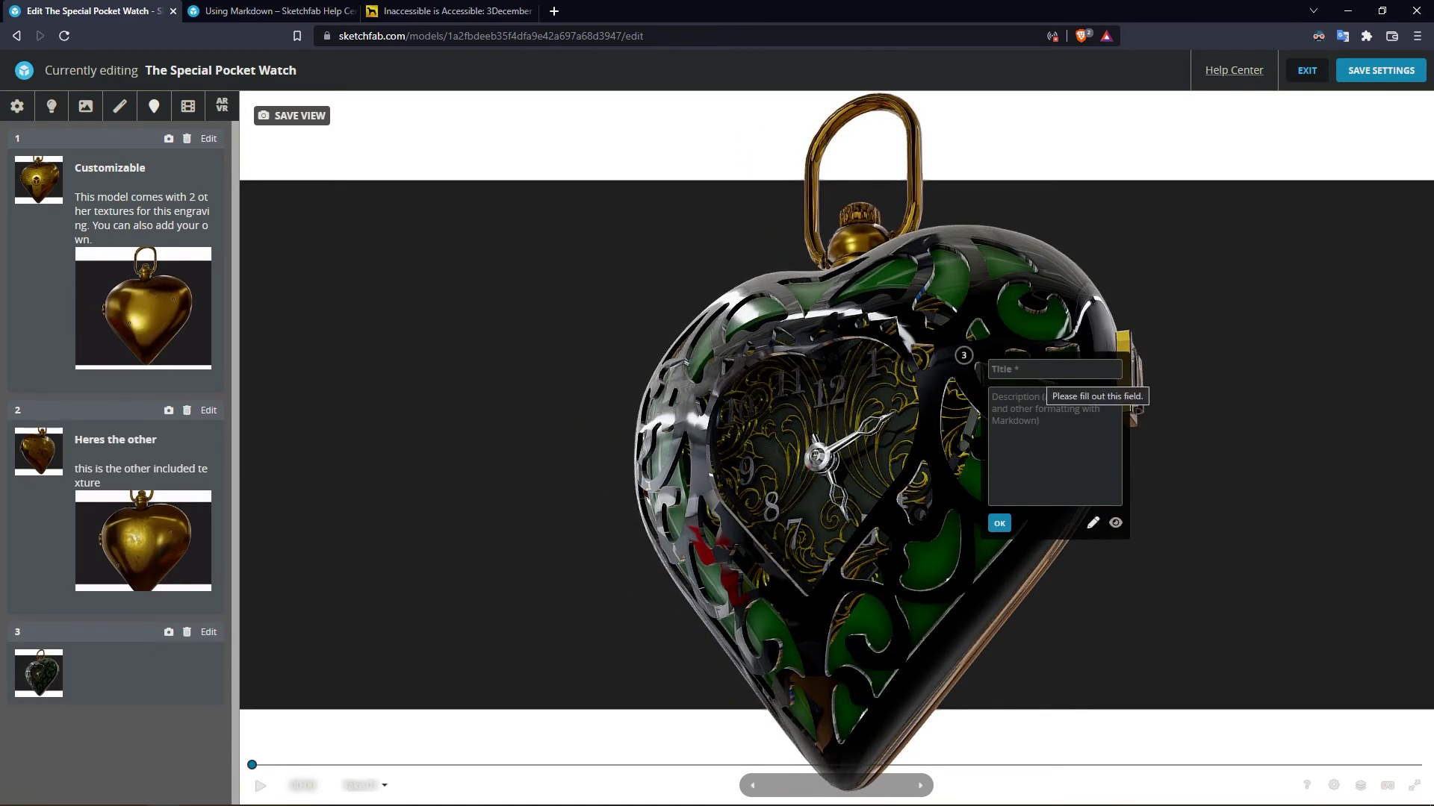
{"action": "type", "text": "An"}
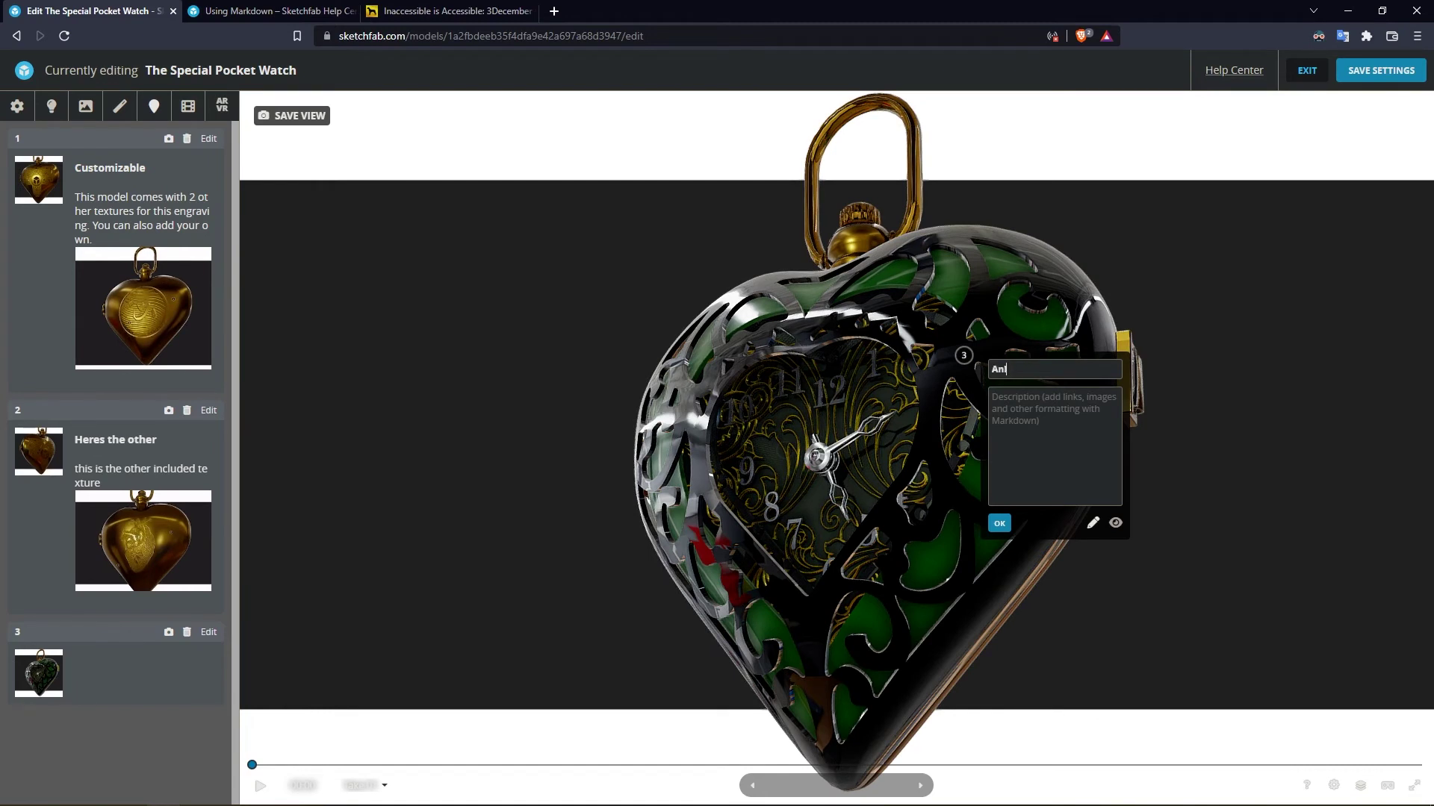
{"action": "type", "text": "imated Gr"}
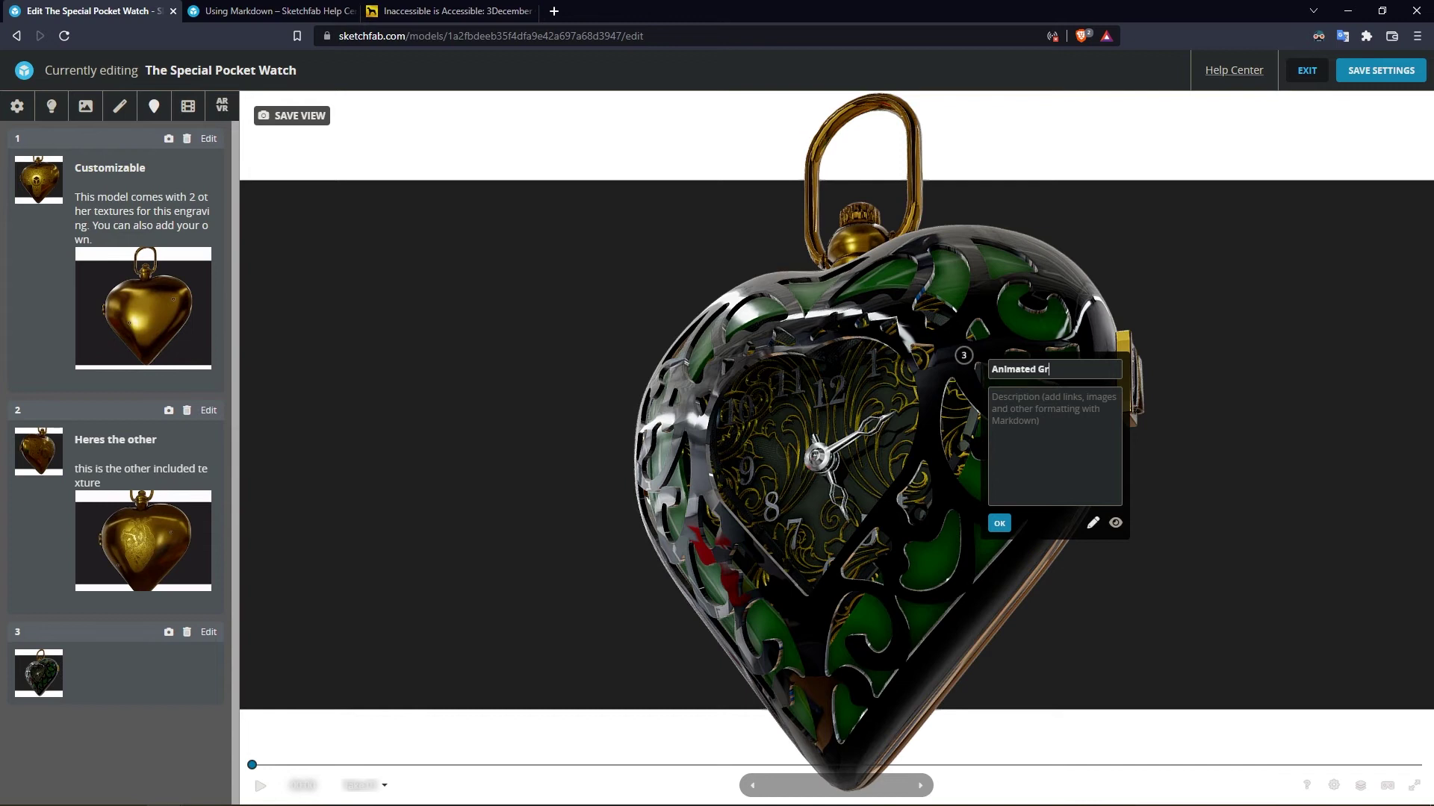
{"action": "type", "text": "ill"}
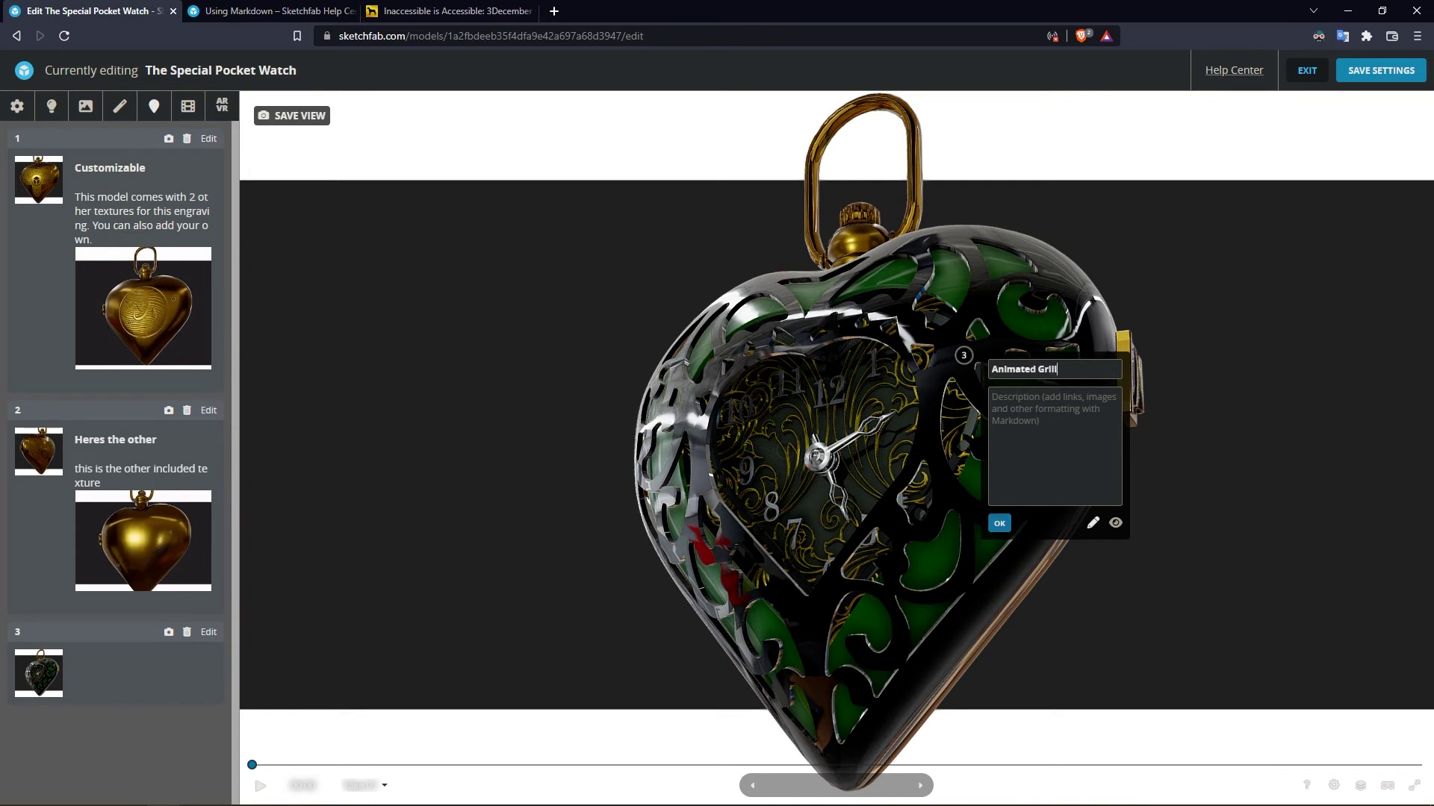
{"action": "left_click", "coordinate": [999, 522]}
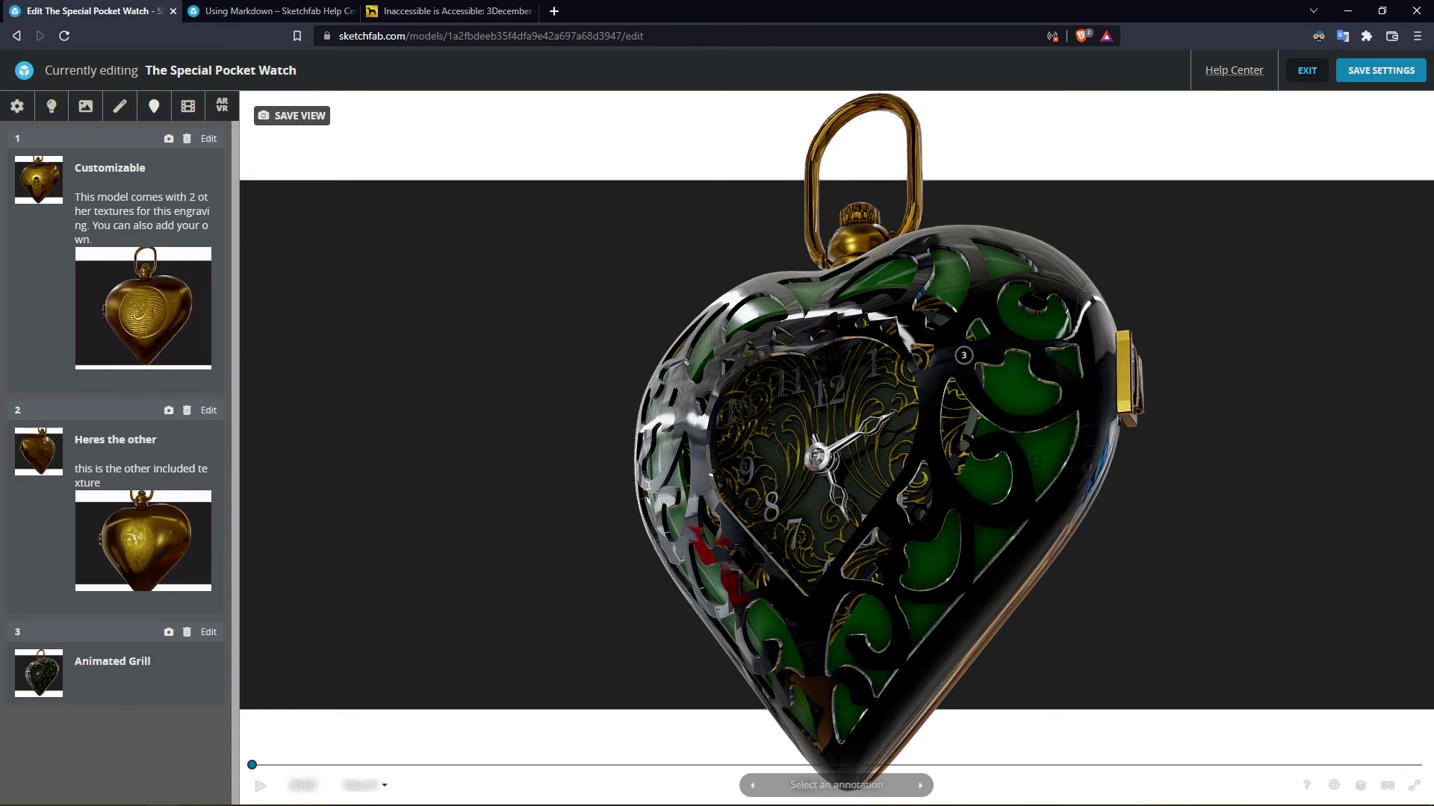
{"action": "mouse_move", "coordinate": [112, 661]}
{"action": "left_mouse_down"}
{"action": "mouse_move", "coordinate": [140, 330]}
{"action": "mouse_move", "coordinate": [124, 176]}
{"action": "left_mouse_up"}
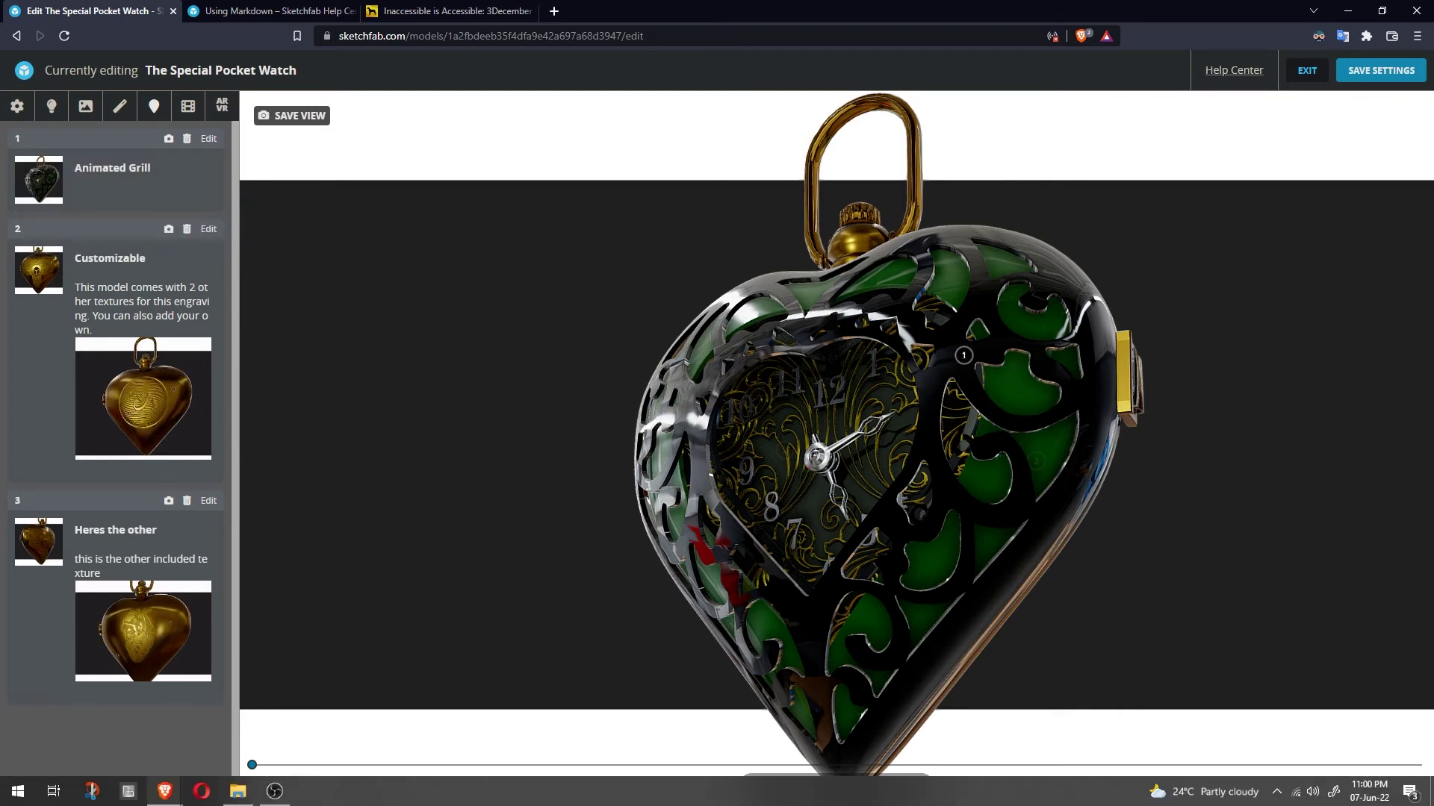
Enter the description "This grill is animated, will open and close." for the Animated Grill annotation.
{"action": "left_click", "coordinate": [963, 356]}
{"action": "left_click", "coordinate": [112, 530]}
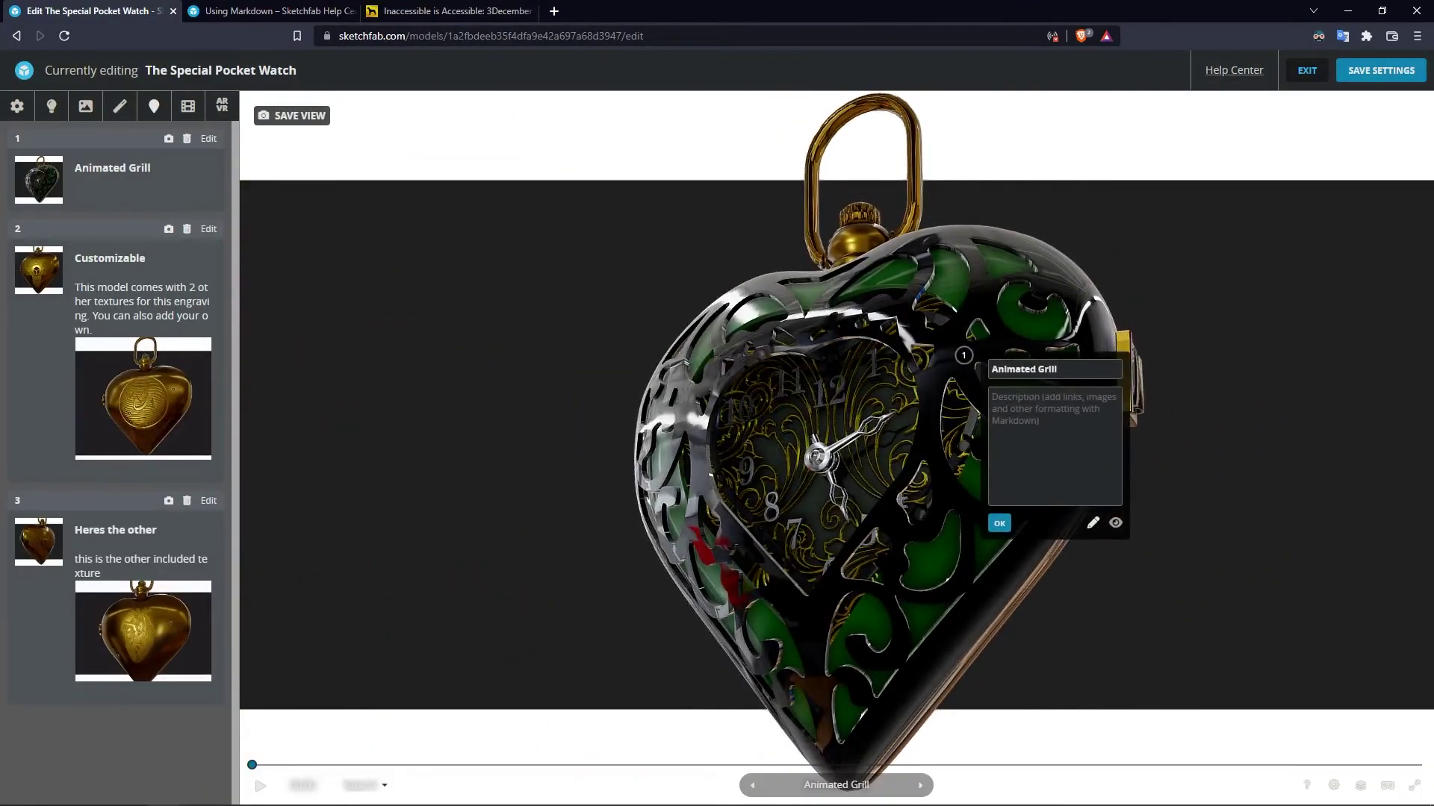
{"action": "type", "text": "This gr"}
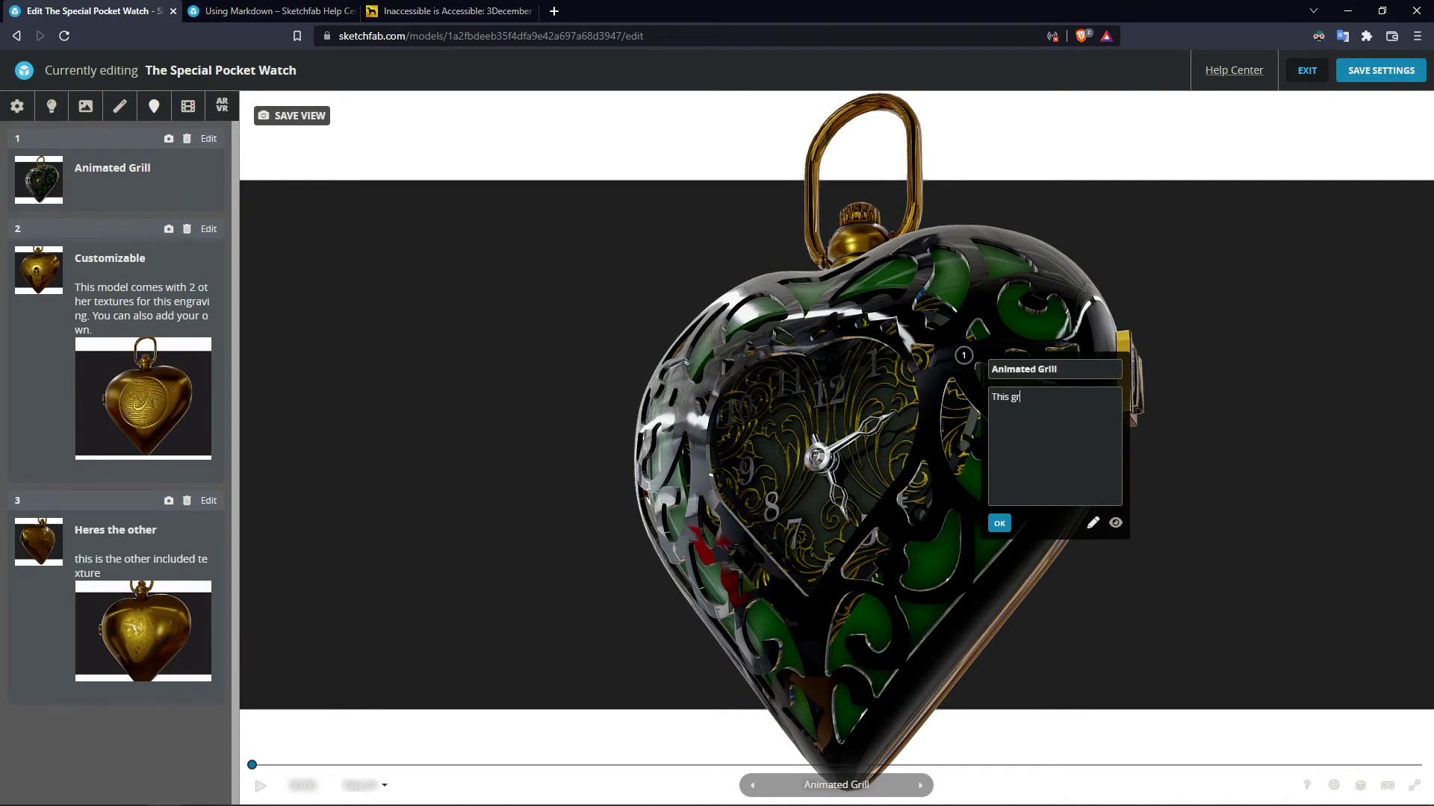
{"action": "type", "text": "ill is anima"}
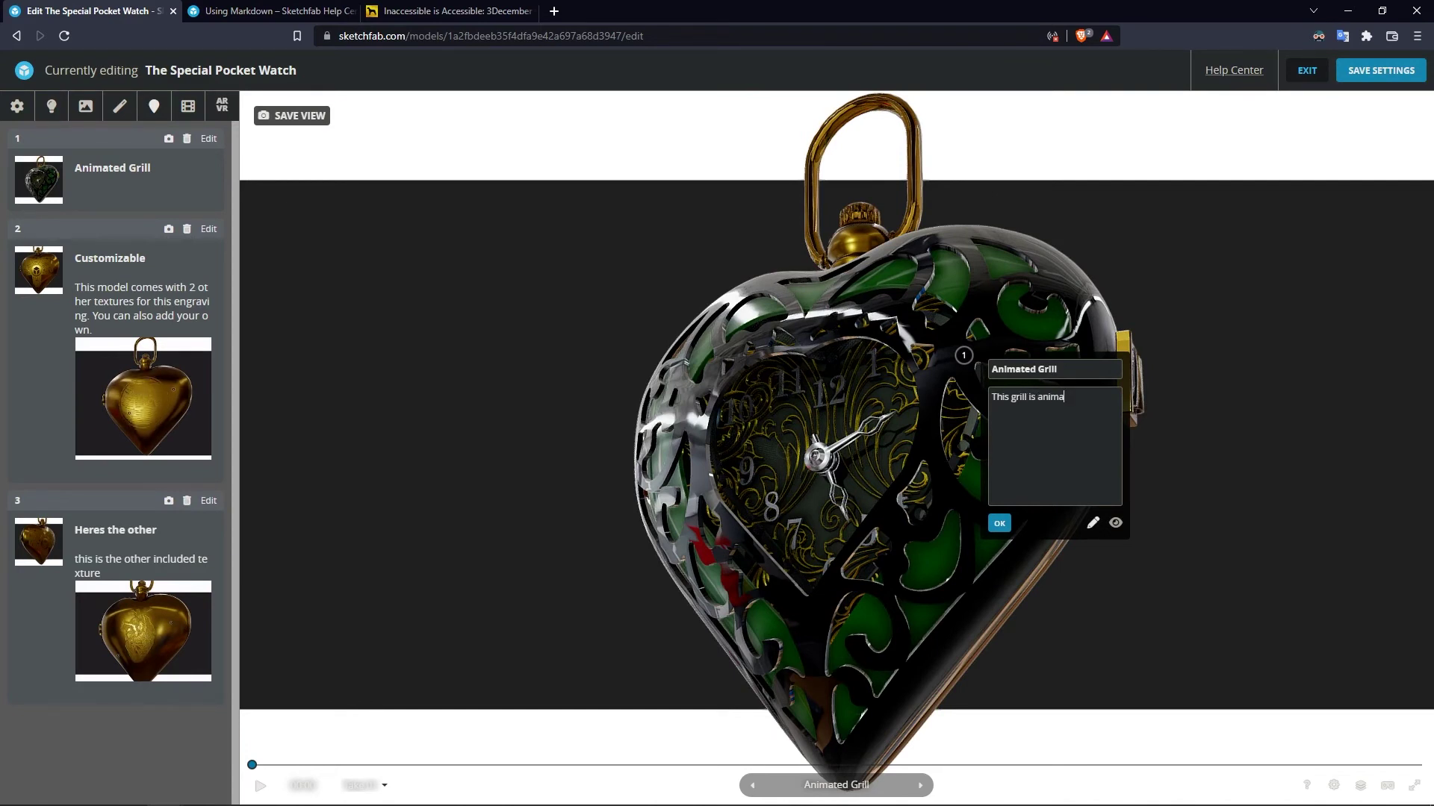
{"action": "type", "text": "ted, wi"}
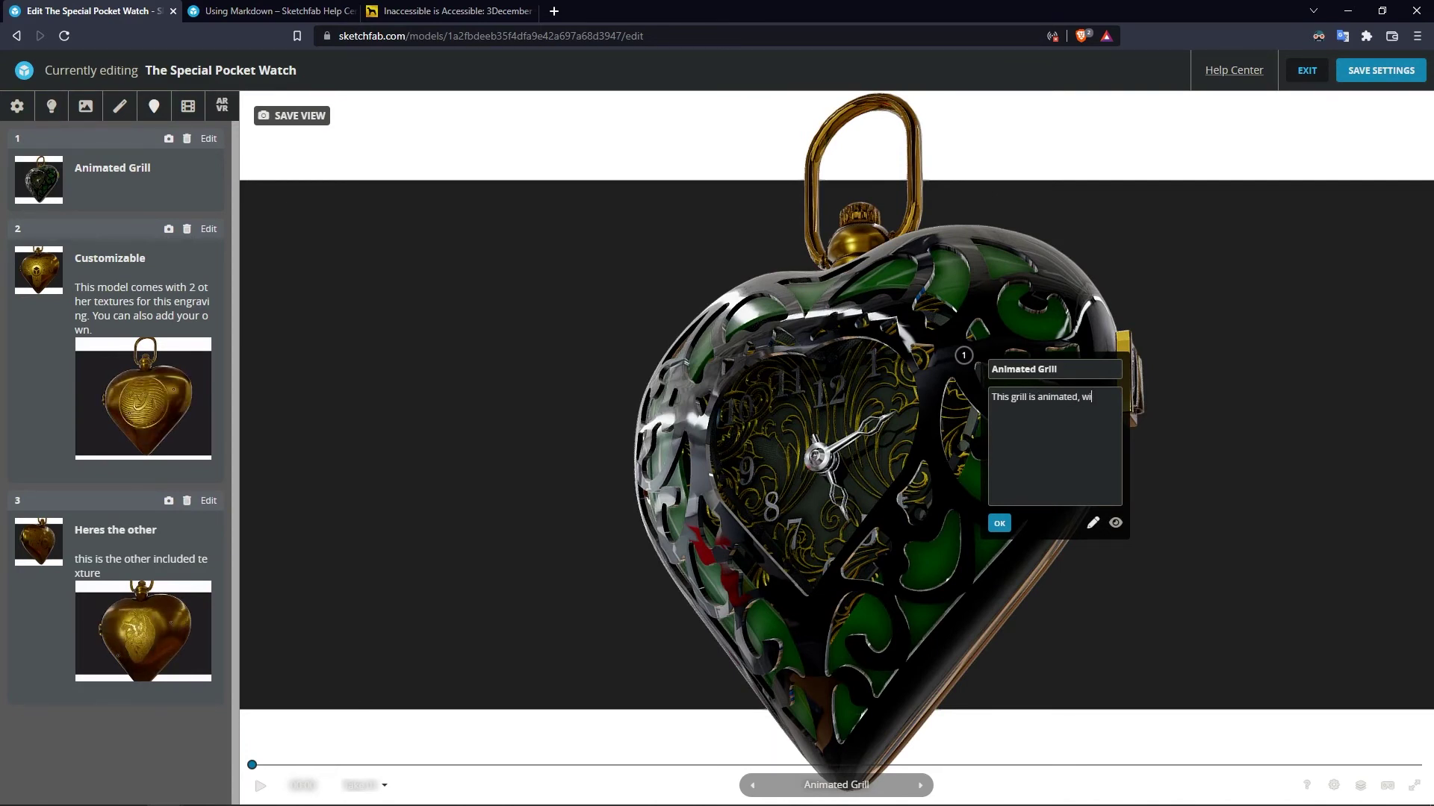
{"action": "type", "text": "ll open and"}
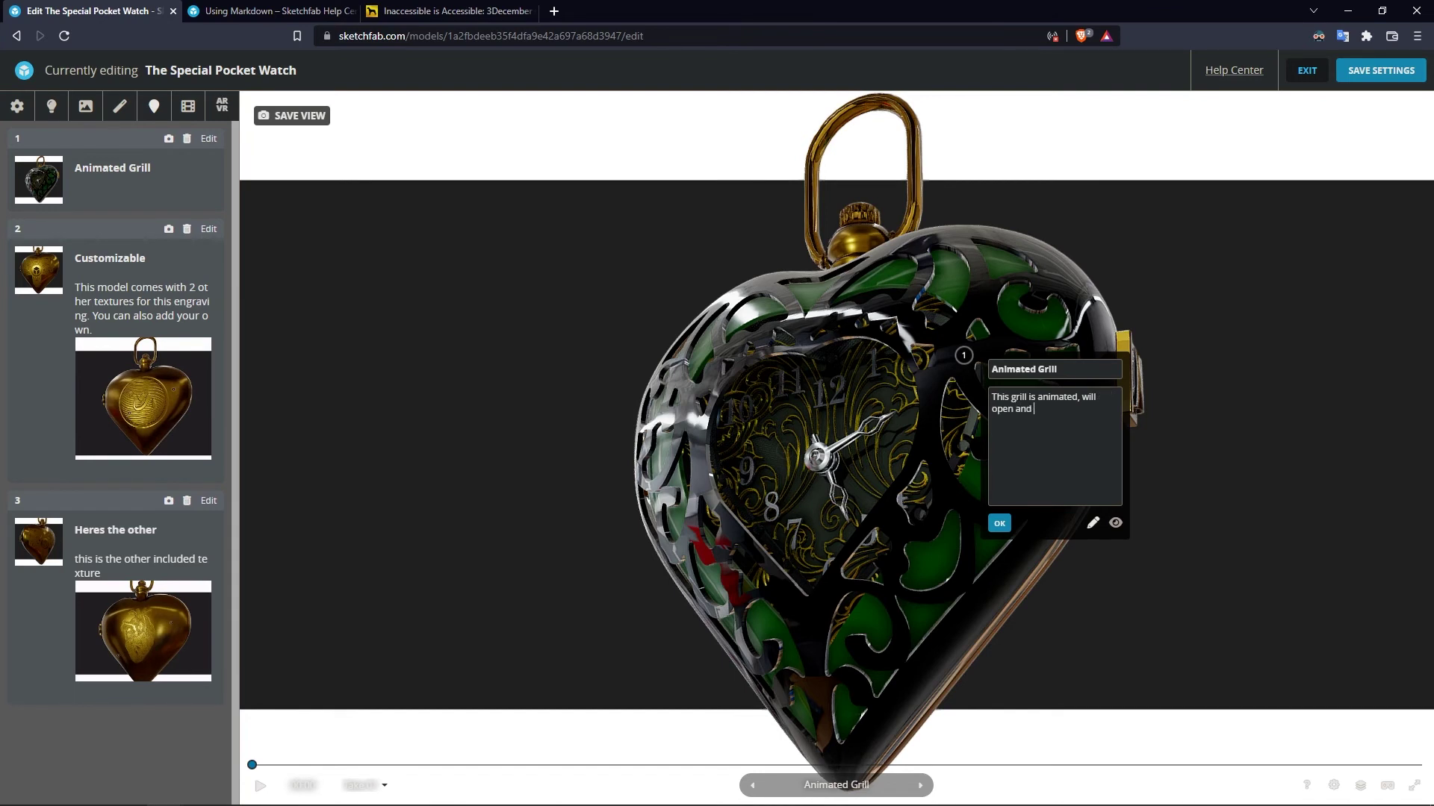
{"action": "type", "text": " close."}
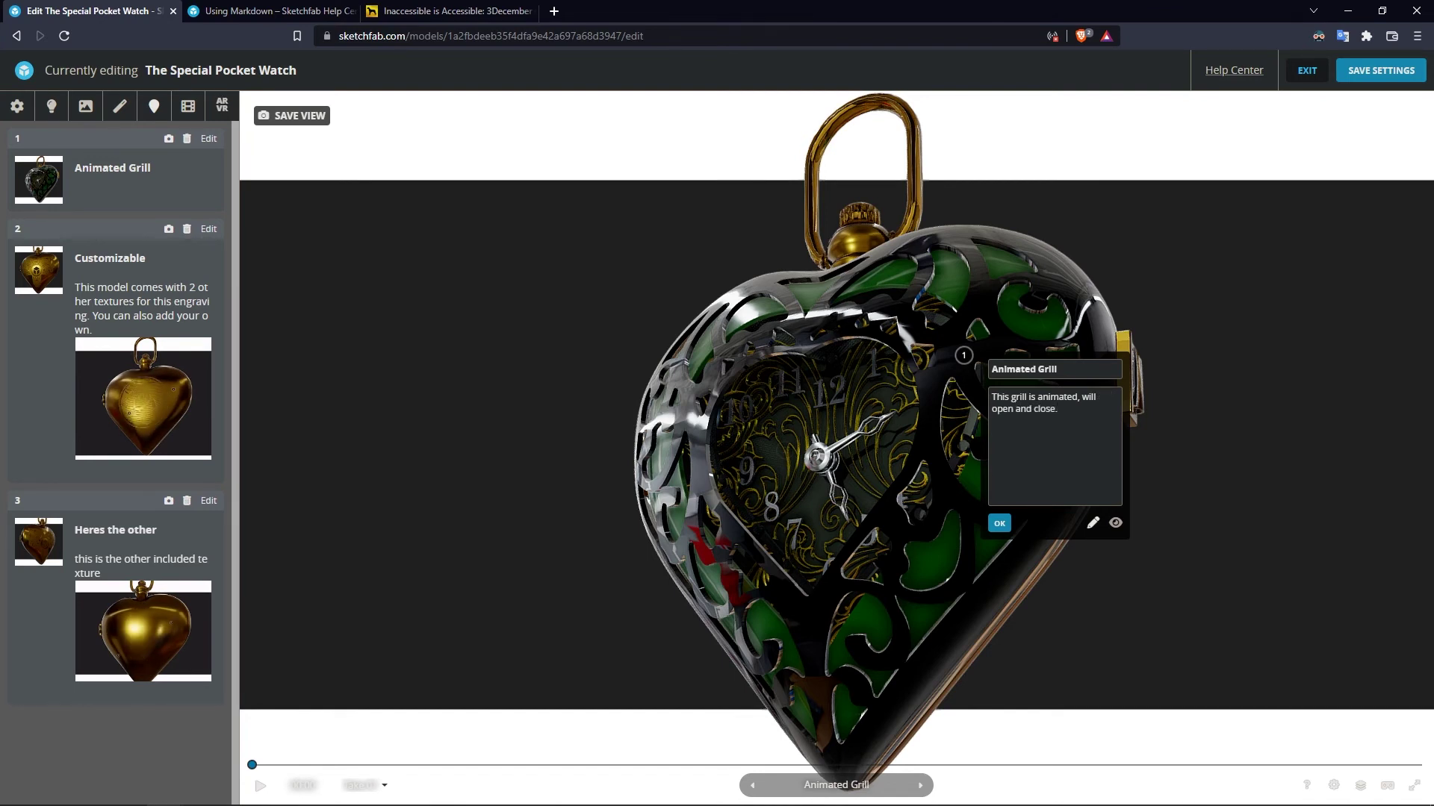
Confirm the Animated Grill annotation, save the model's 3D settings and exit the editor to the published model page.
{"action": "left_click", "coordinate": [999, 523]}
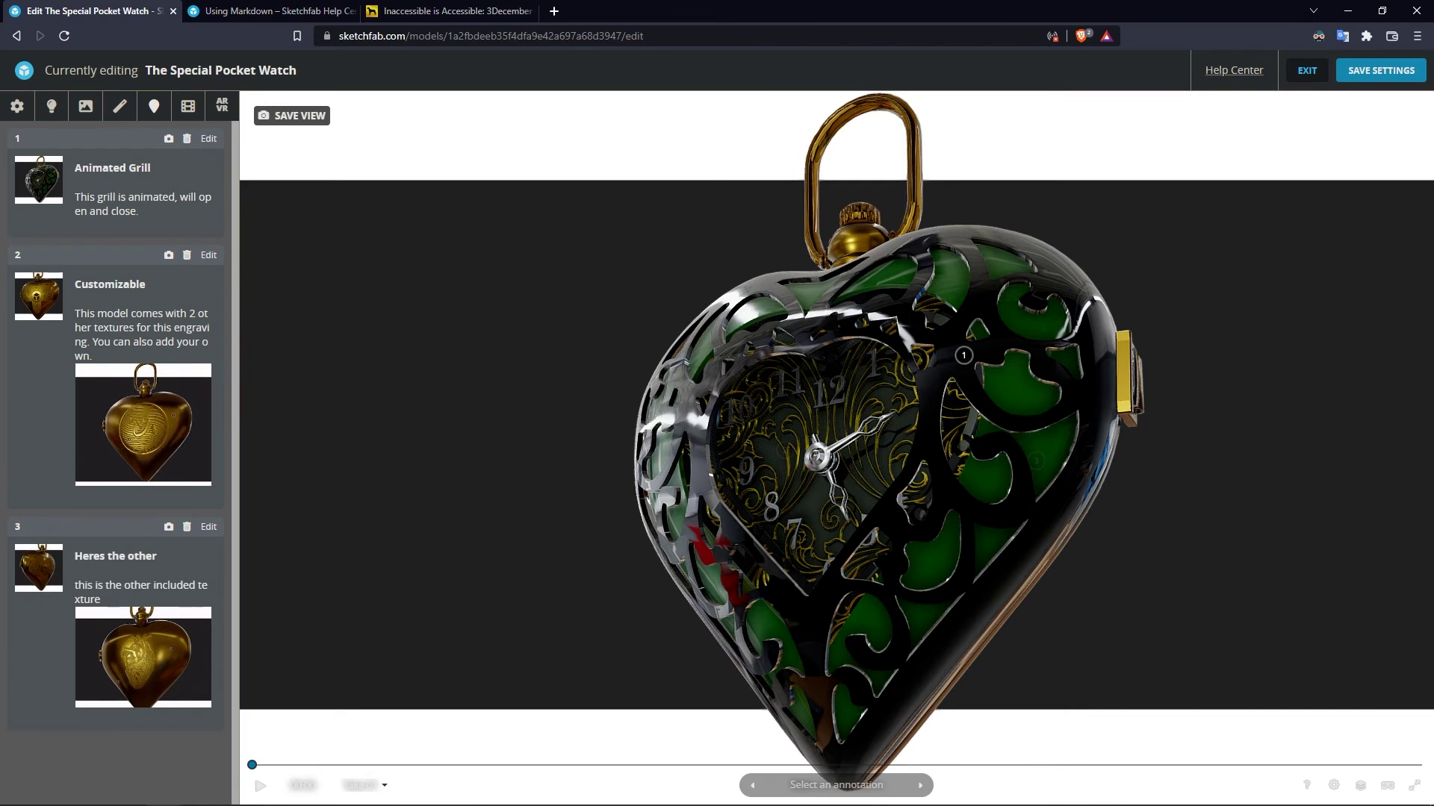
{"action": "left_click", "coordinate": [1380, 70]}
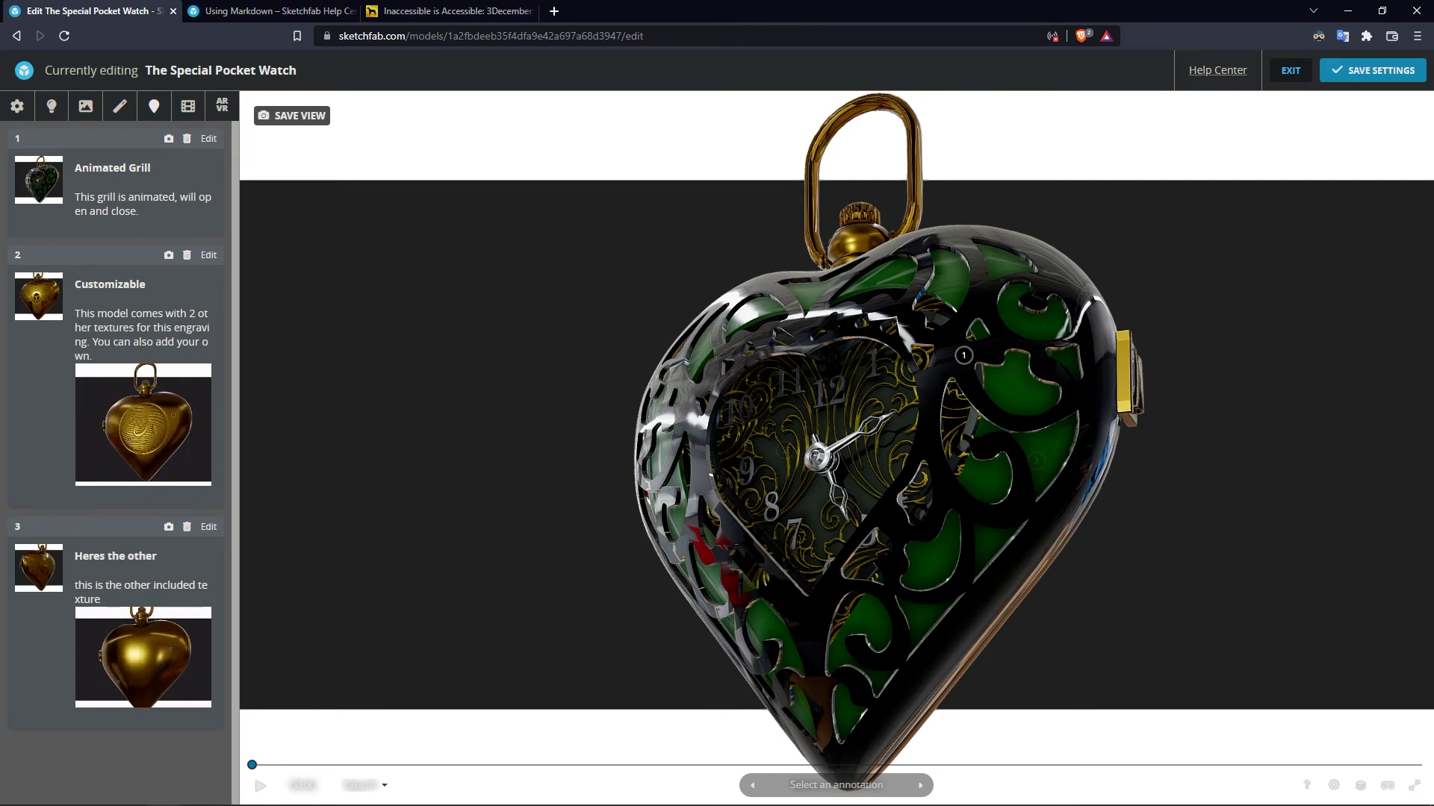
{"action": "left_click", "coordinate": [1290, 70]}
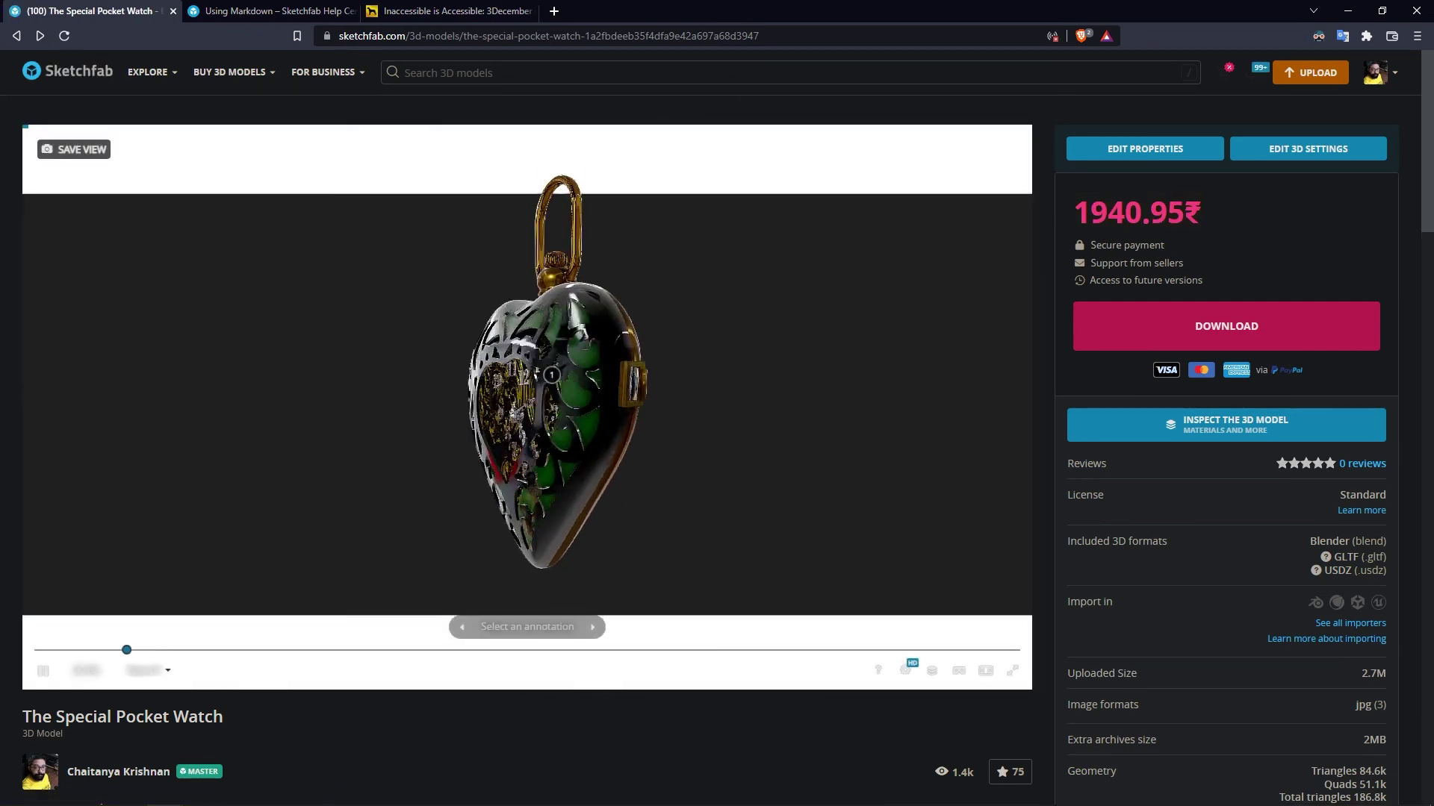
Pause the model's animation and go through the annotations from Animated Grill to Customizable on the model page.
{"action": "left_click", "coordinate": [43, 671]}
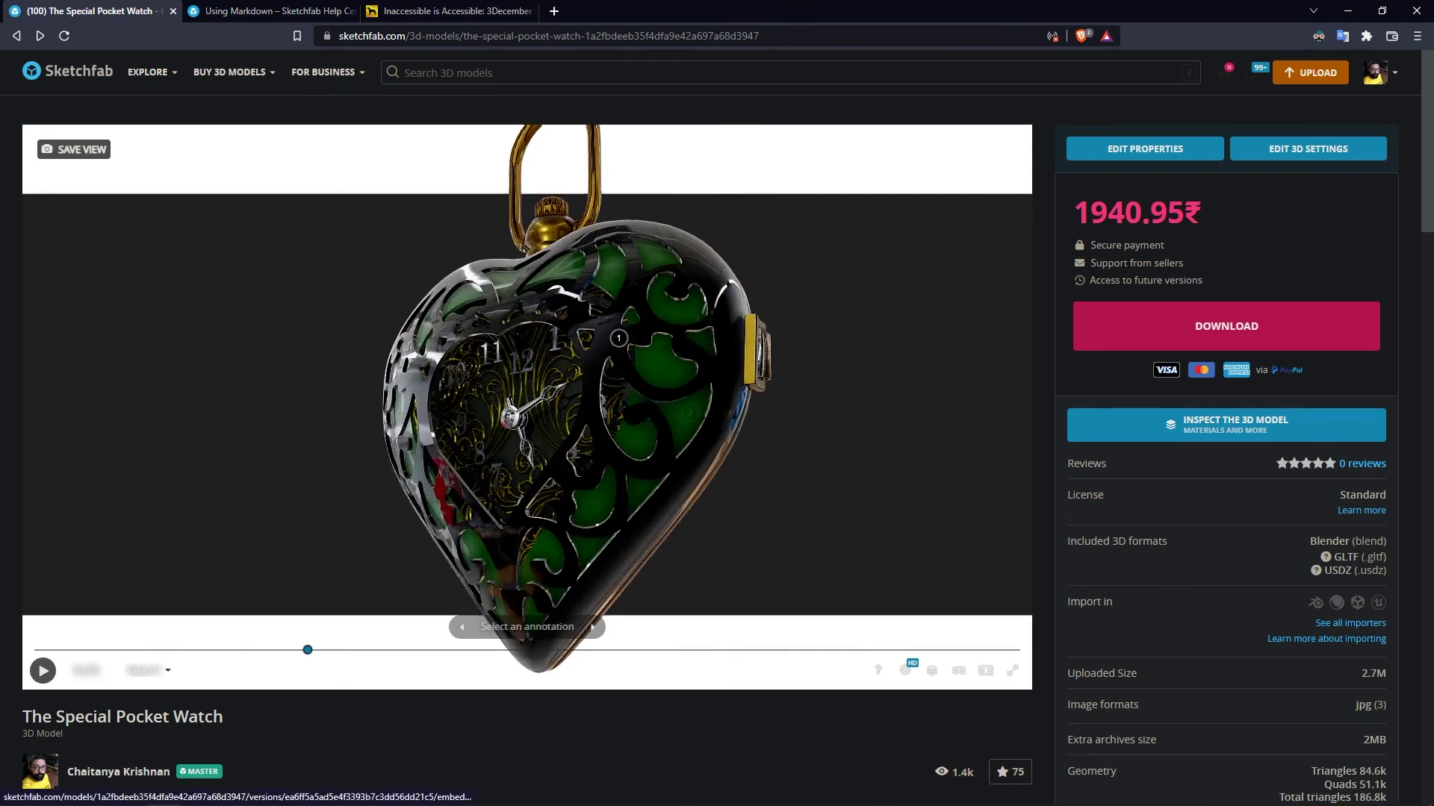
{"action": "left_click", "coordinate": [592, 627]}
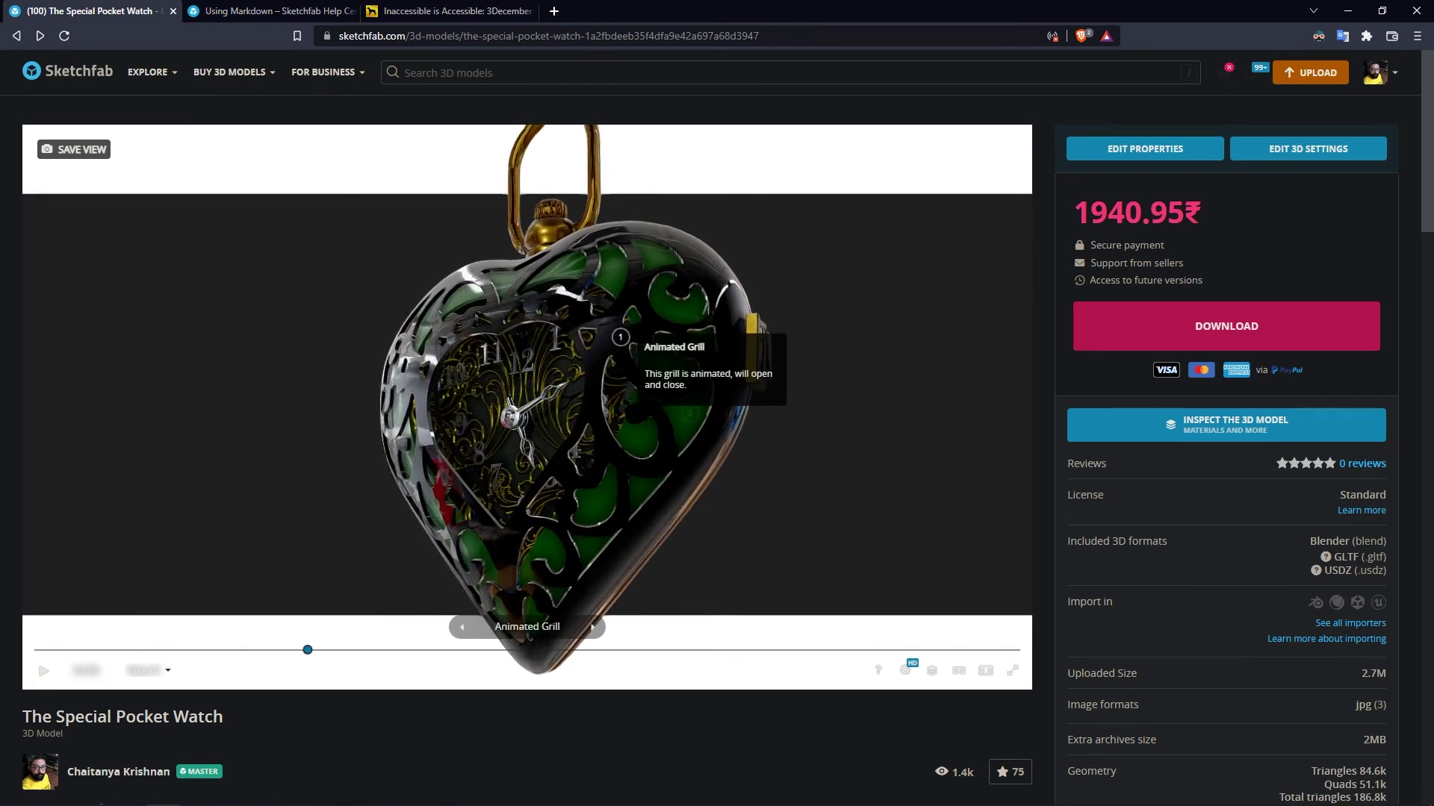
{"action": "left_click", "coordinate": [592, 627]}
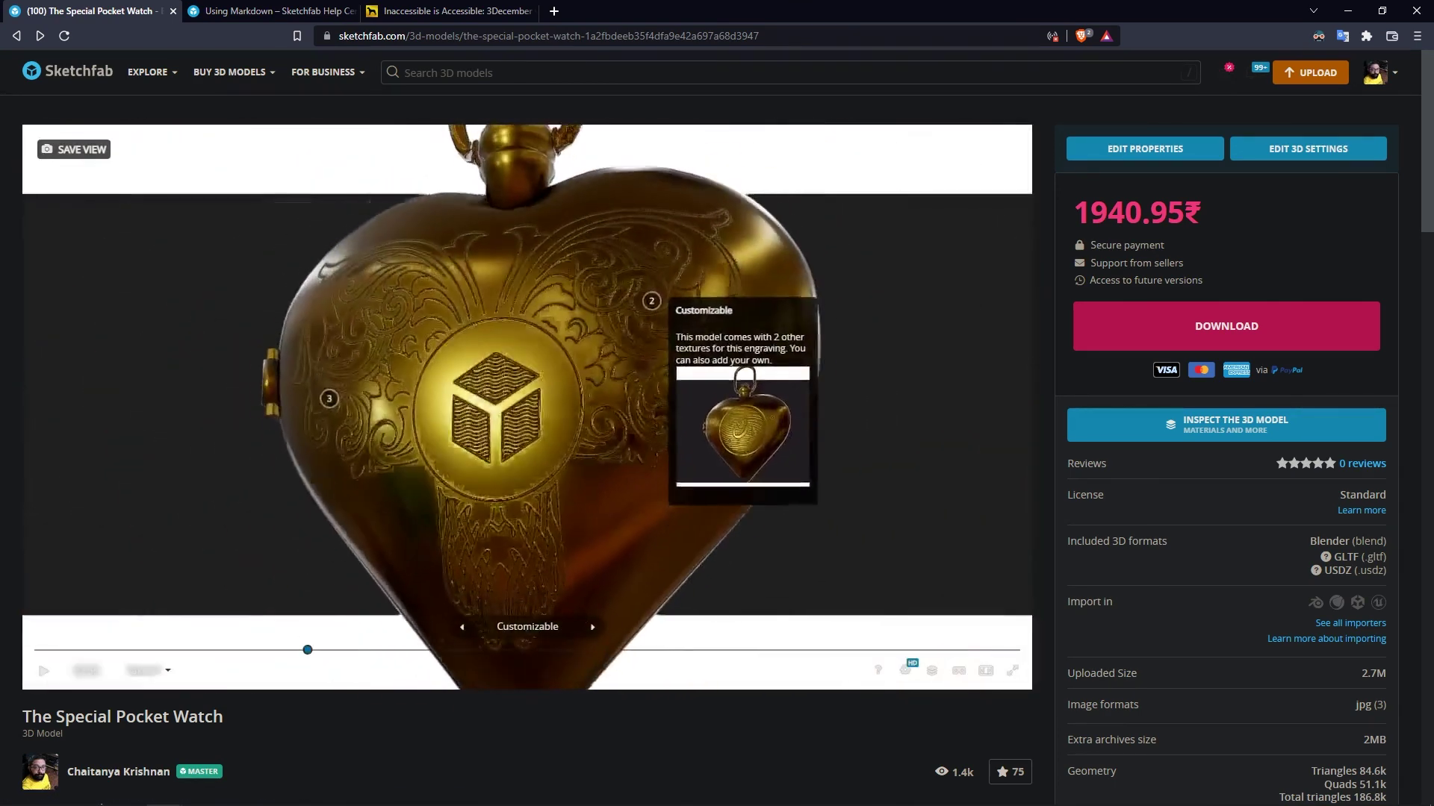